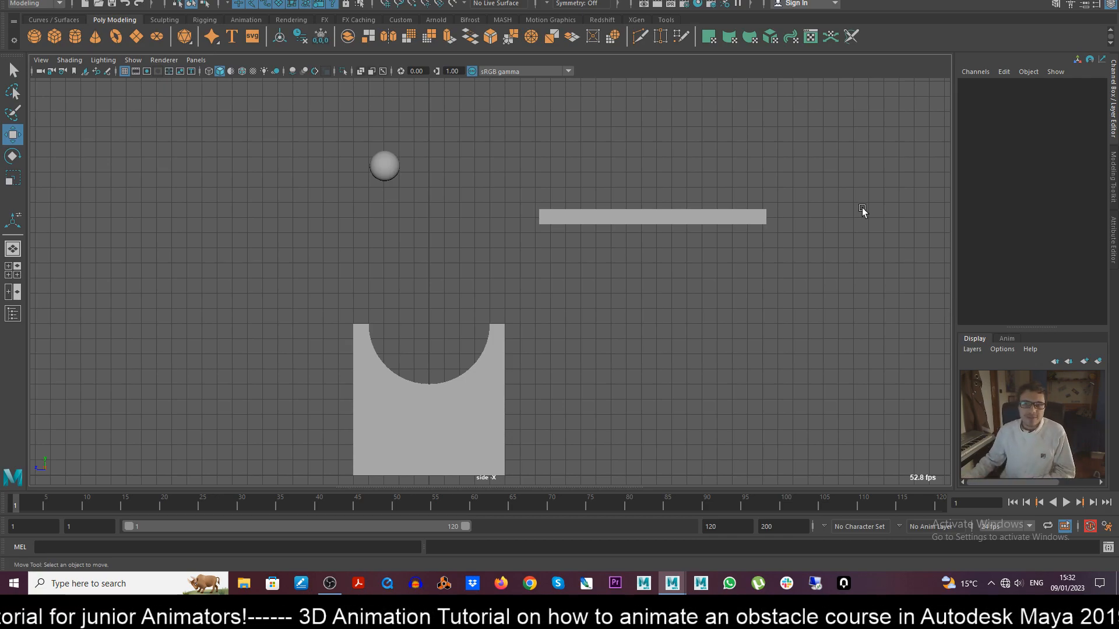
left_click(384, 166)
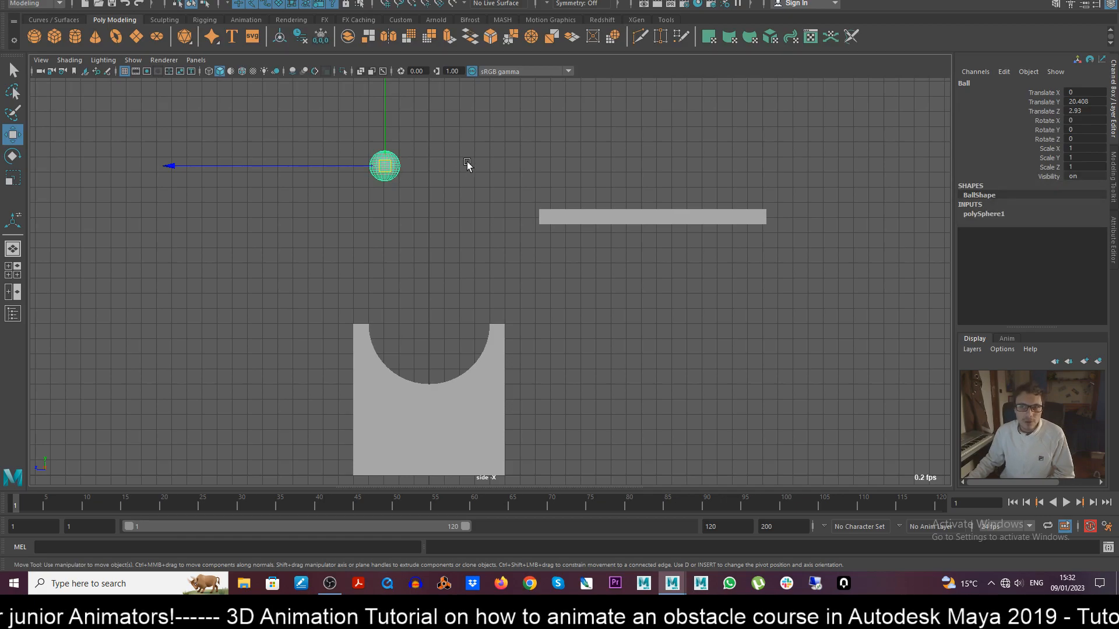
left_click(509, 151)
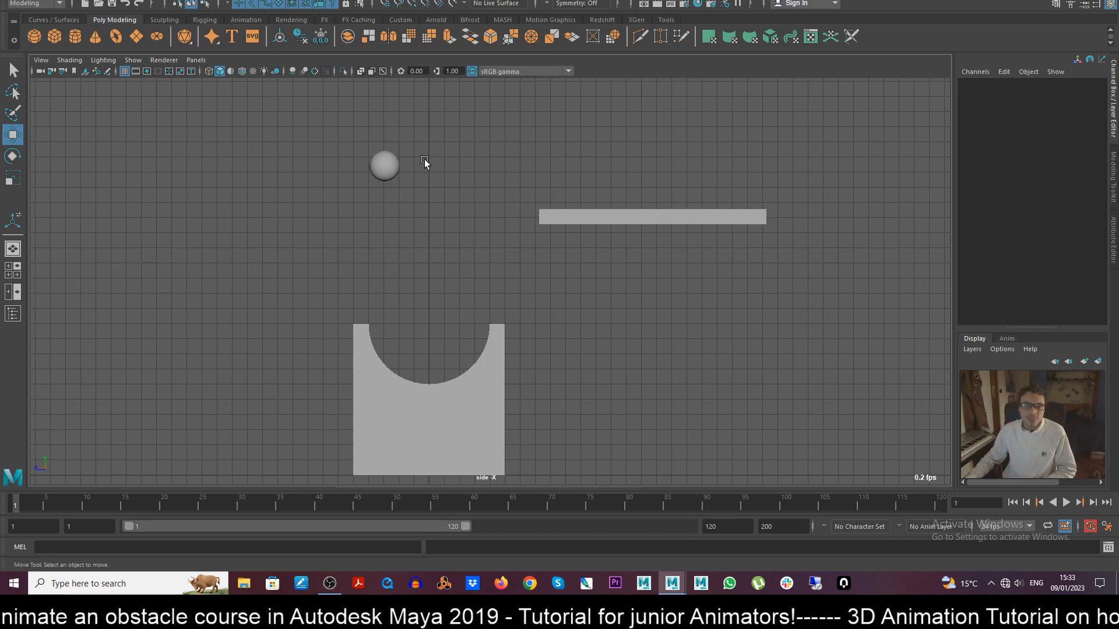
- Open the tweenMachine tool and place its resized window below the horizontal platform, clear of the ball, bowl and platform
left_click(666, 21)
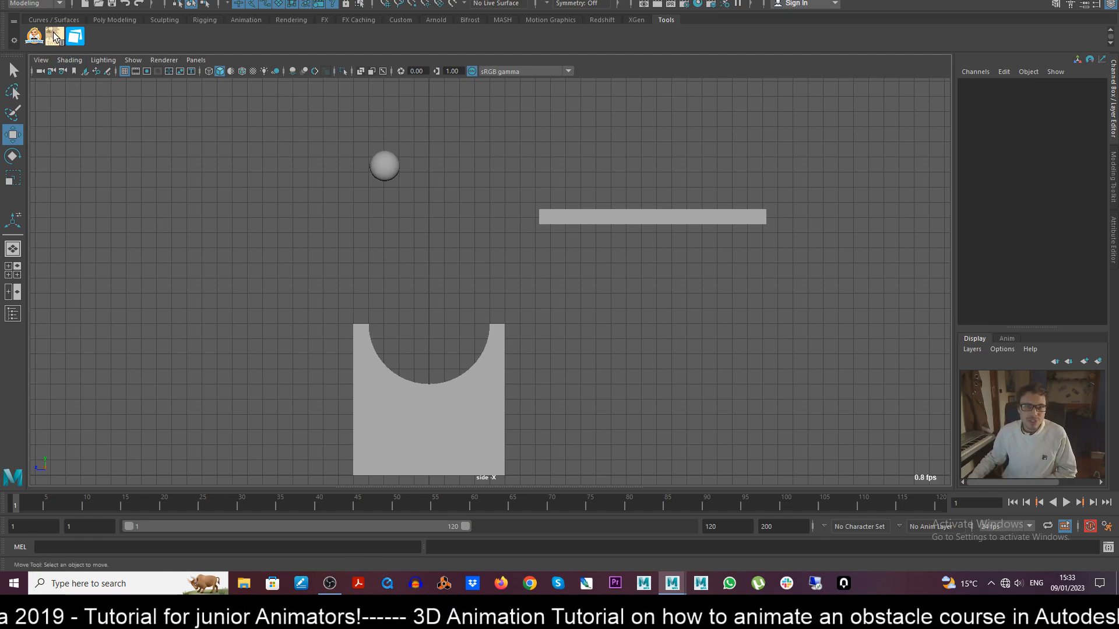
left_click_drag(1118, 466, 416, 414)
left_click_drag(222, 453, 389, 452)
left_click_drag(561, 416, 570, 418)
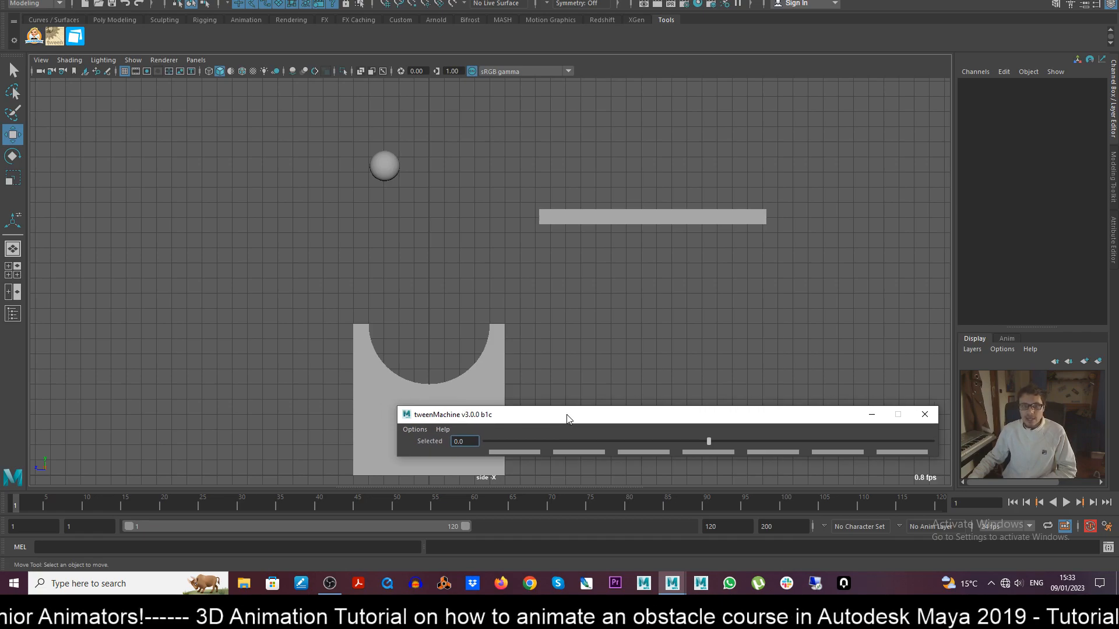
middle_click_drag(542, 312, 383, 289, "alt")
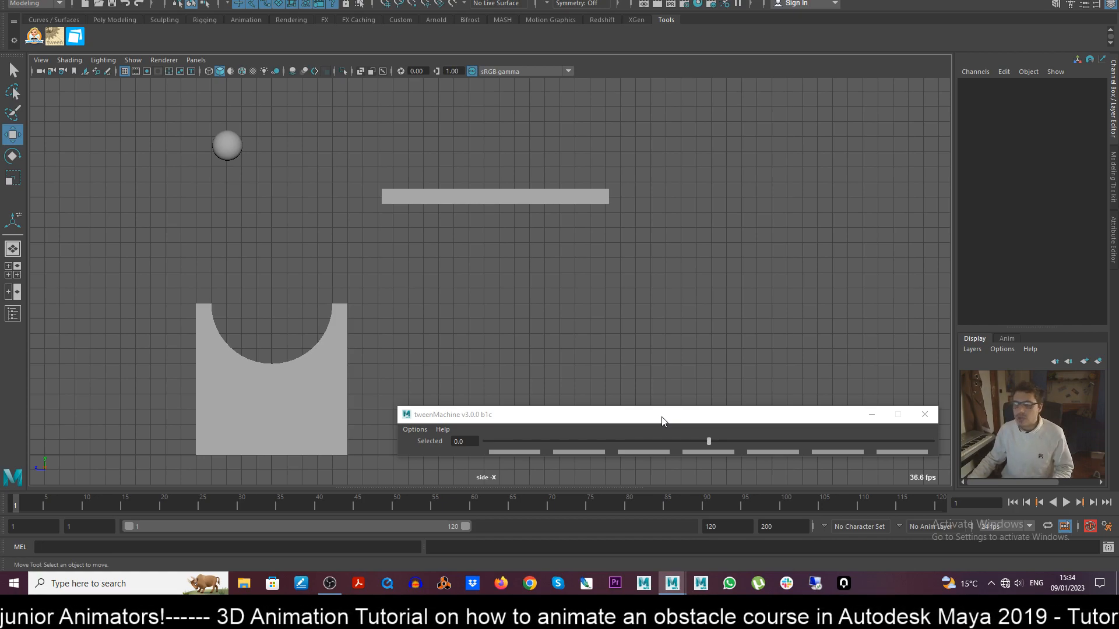
left_click_drag(662, 418, 661, 412)
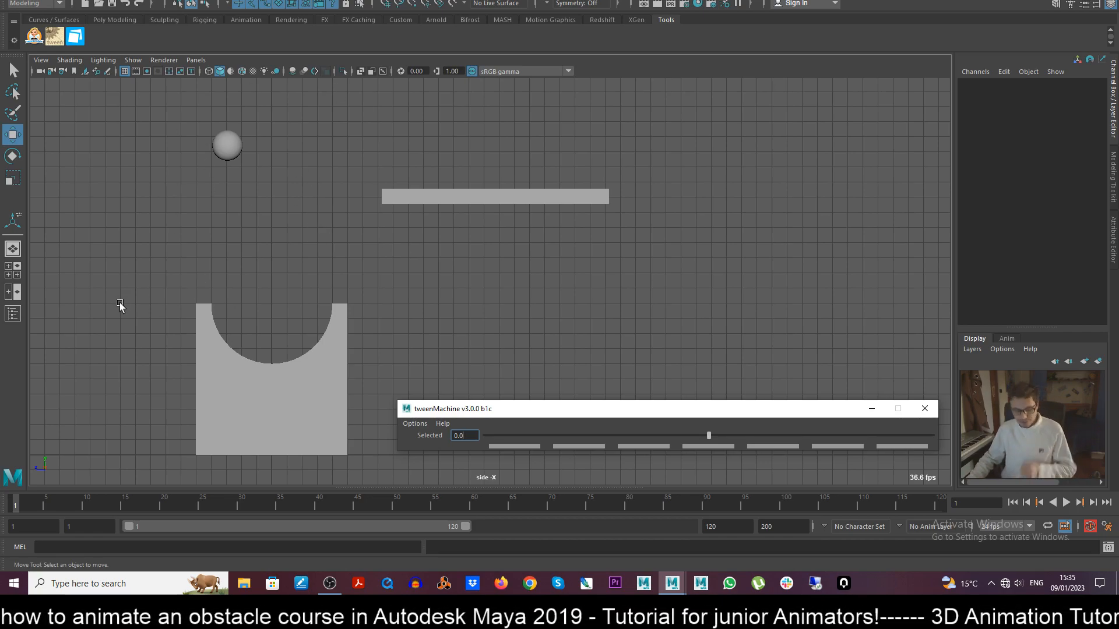
left_click(227, 148)
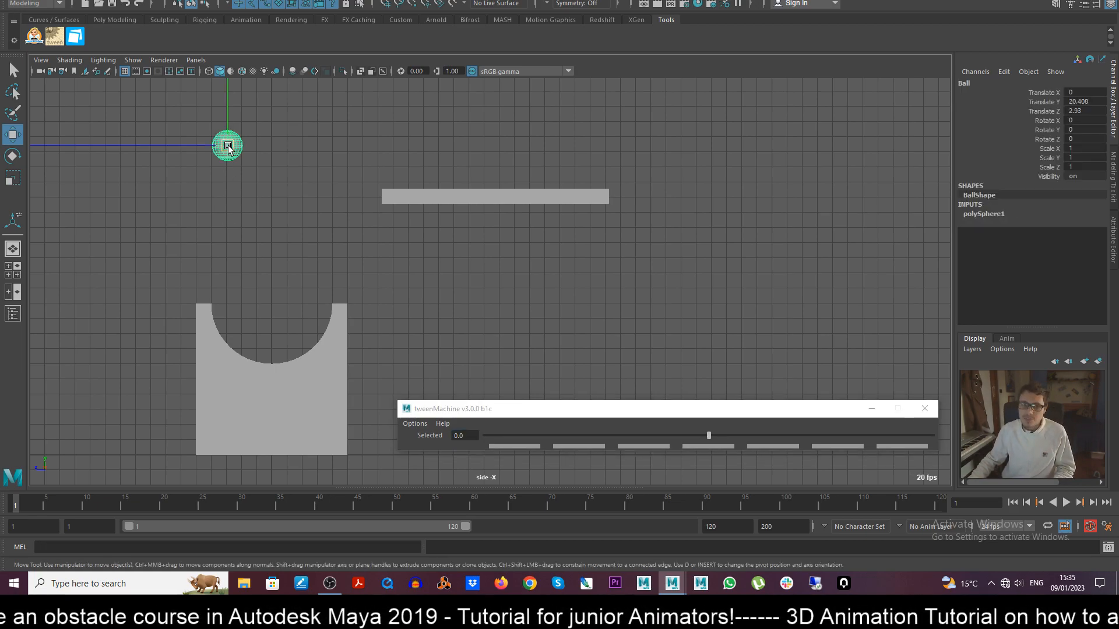
left_click_drag(228, 148, 588, 174)
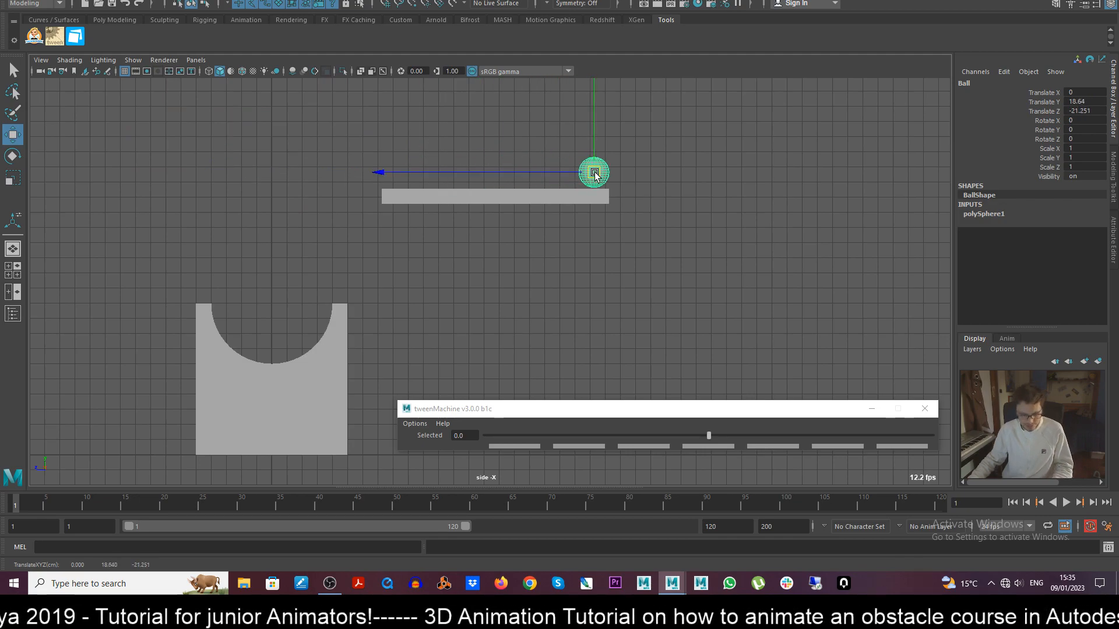
key("ctrl+z")
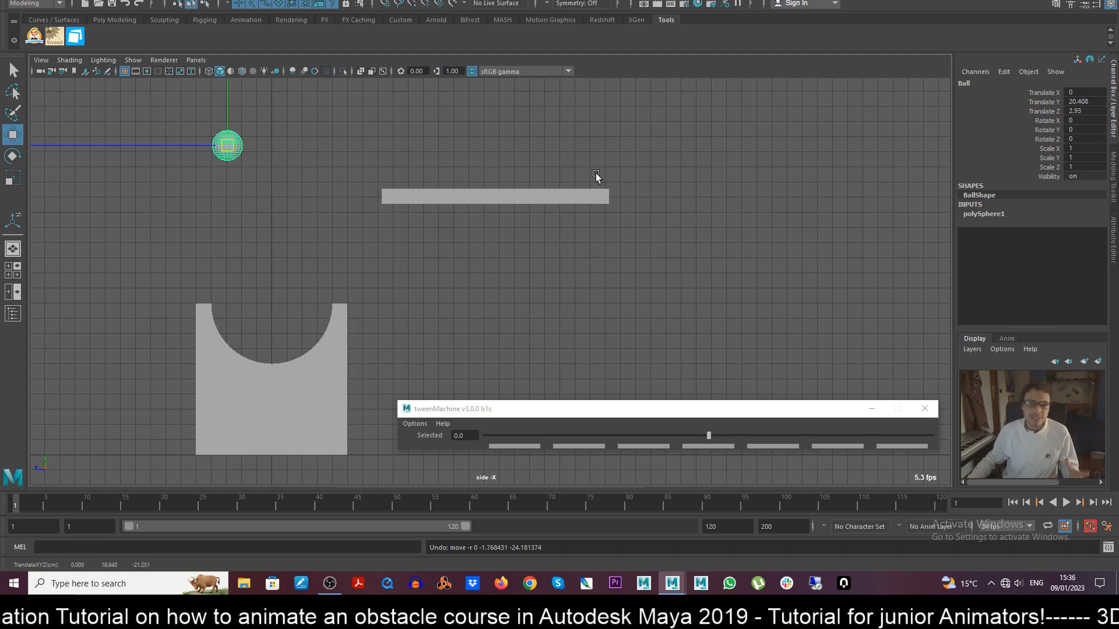
- Change the default in and out tangents in the Animation preferences, save the preferences and deselect the ball
left_click(1107, 526)
left_click(259, 230)
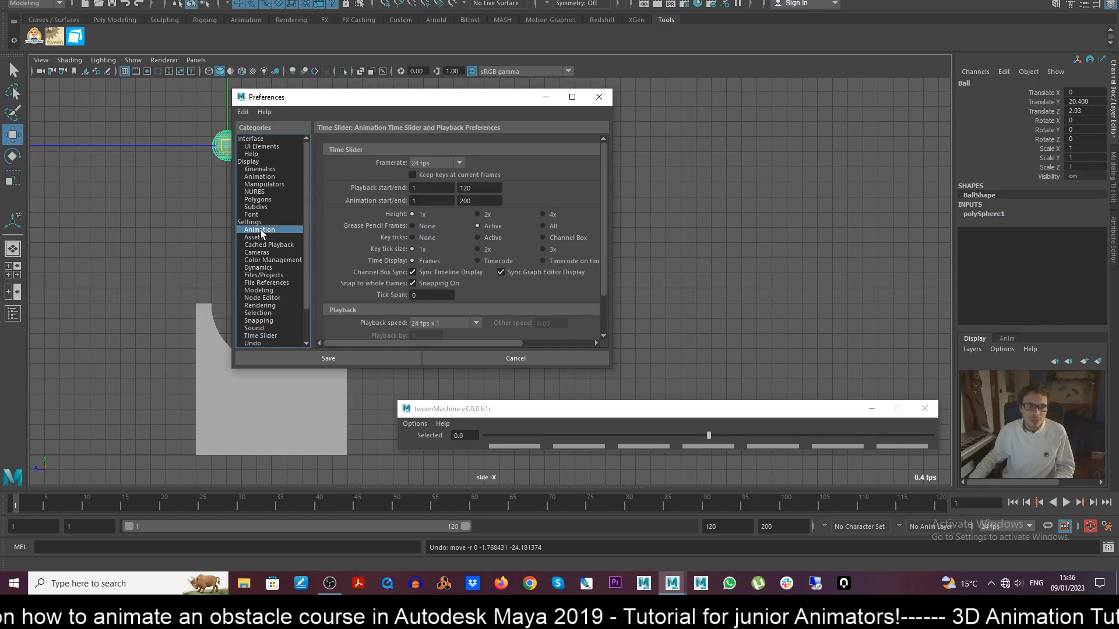
left_click(455, 301)
left_click(424, 336)
left_click(454, 315)
left_click(443, 373)
left_click(393, 361)
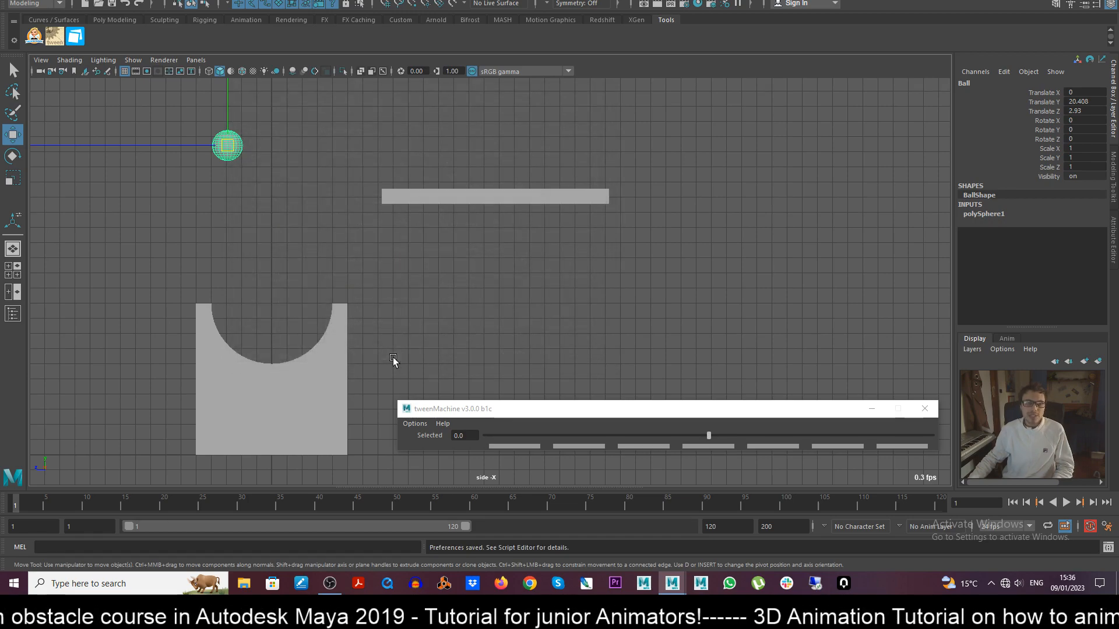
left_click(556, 341)
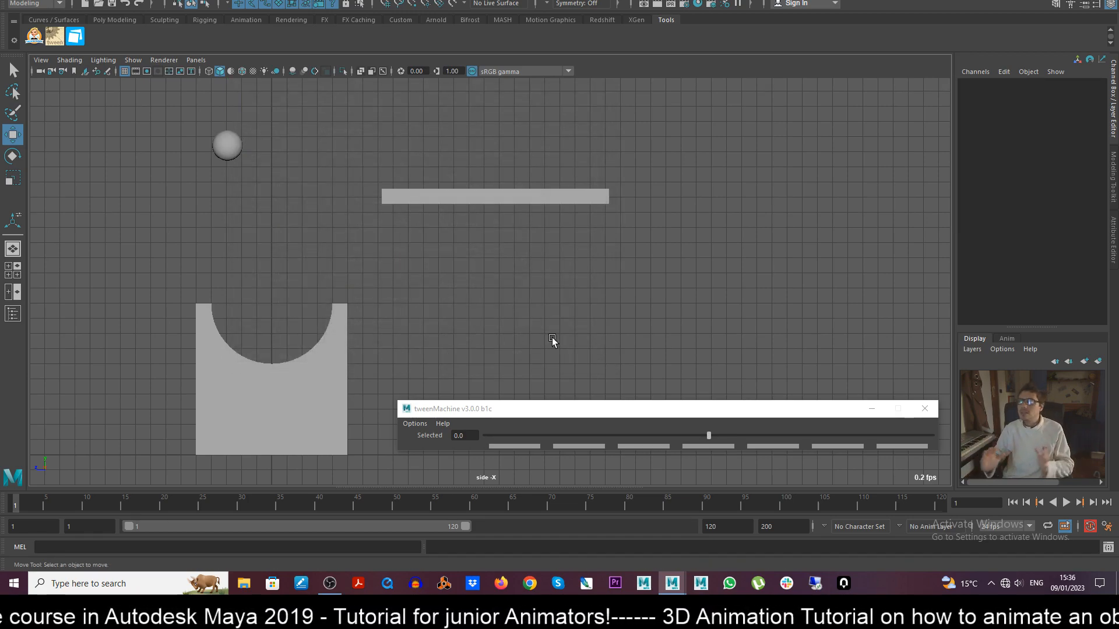
- Play back and scrub the timeline across its full frame range
key("alt+v")
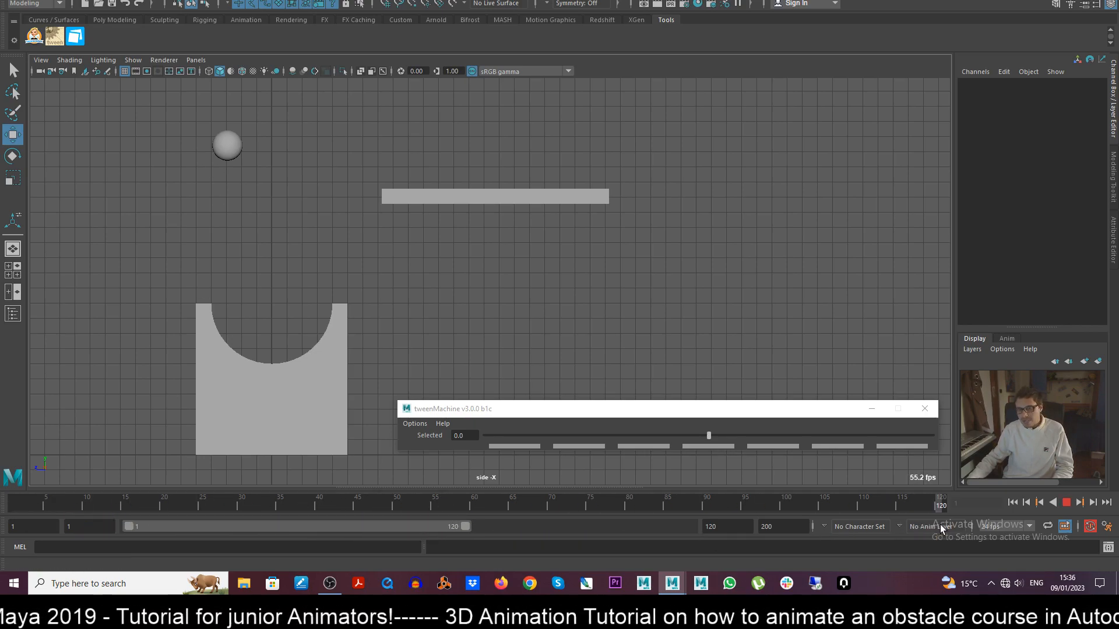
left_click(10, 506)
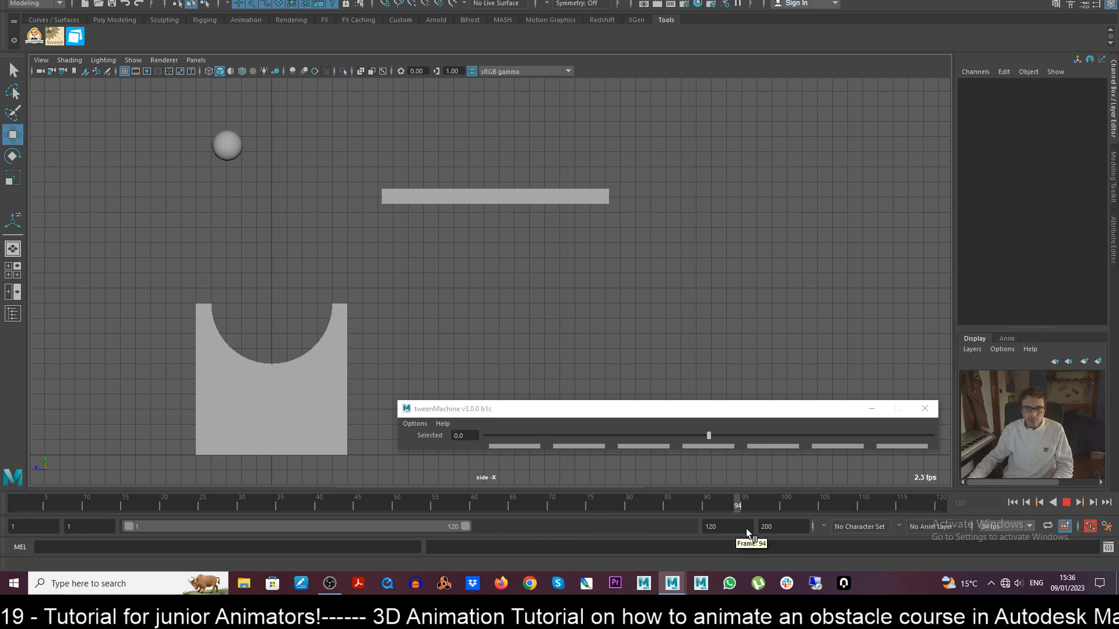
left_click(939, 506)
left_click_drag(939, 509, 6, 532)
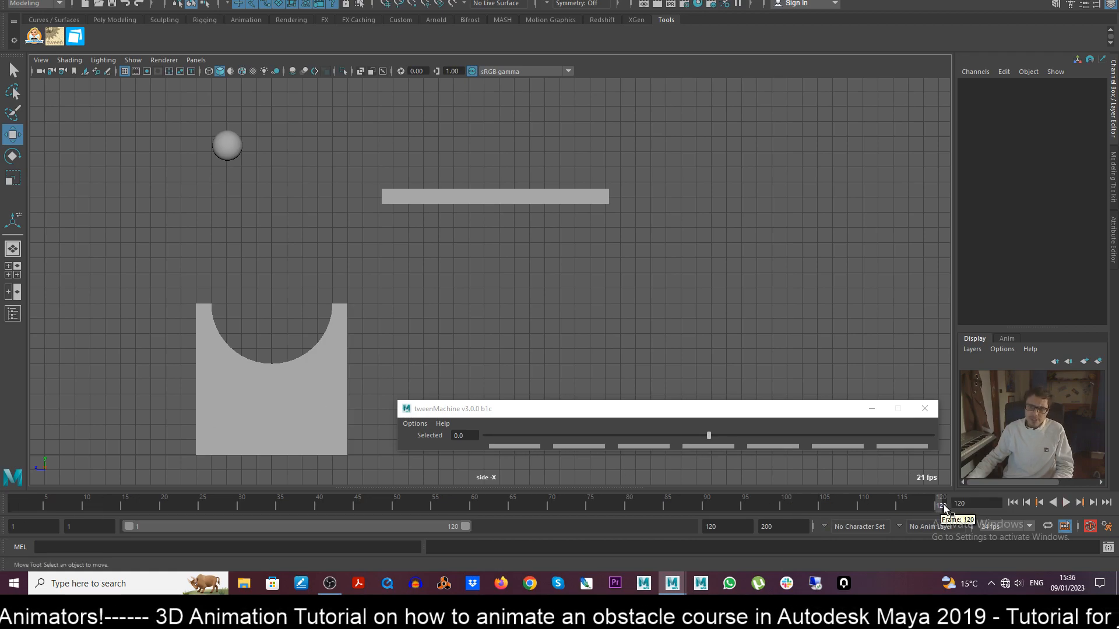
left_click(1066, 502)
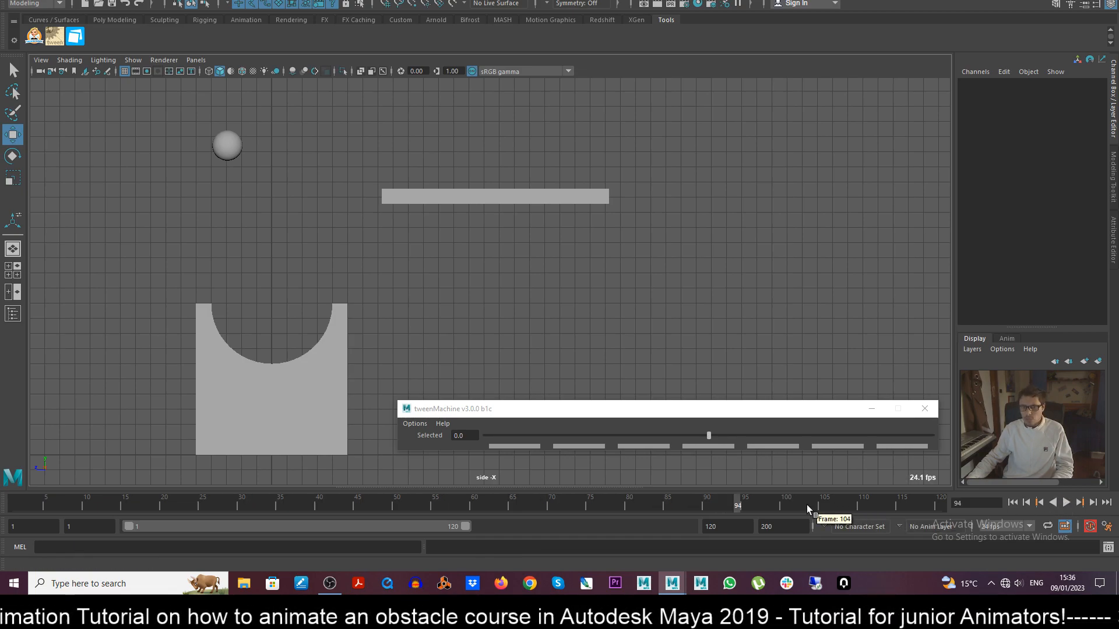
- Set the end of the animation and playback range to frame 80
left_click(778, 509)
key("Escape")
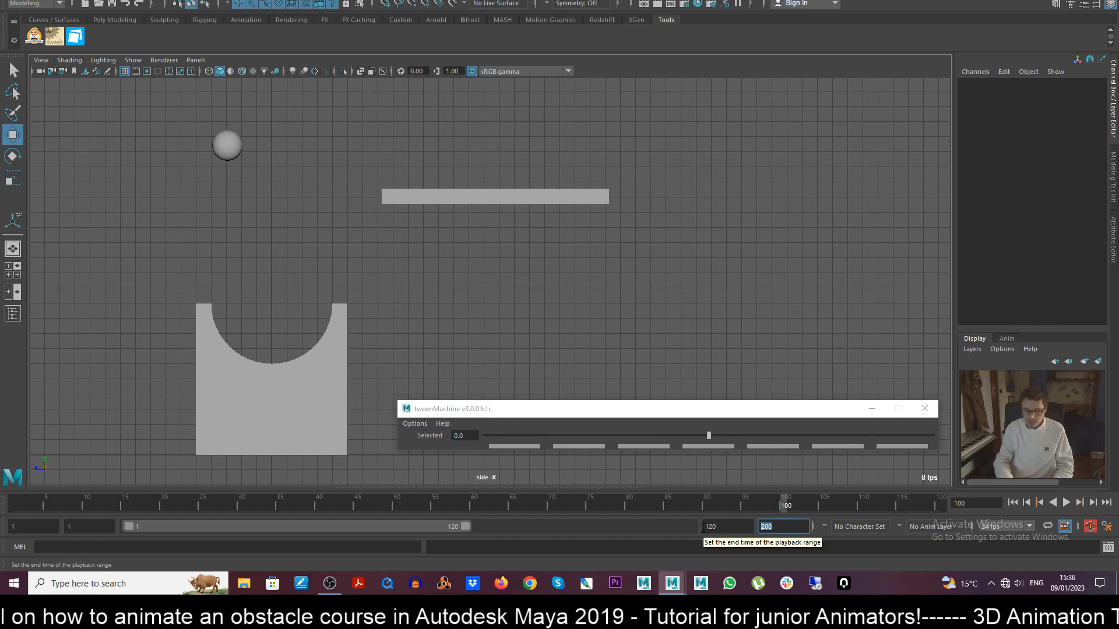
key("Return")
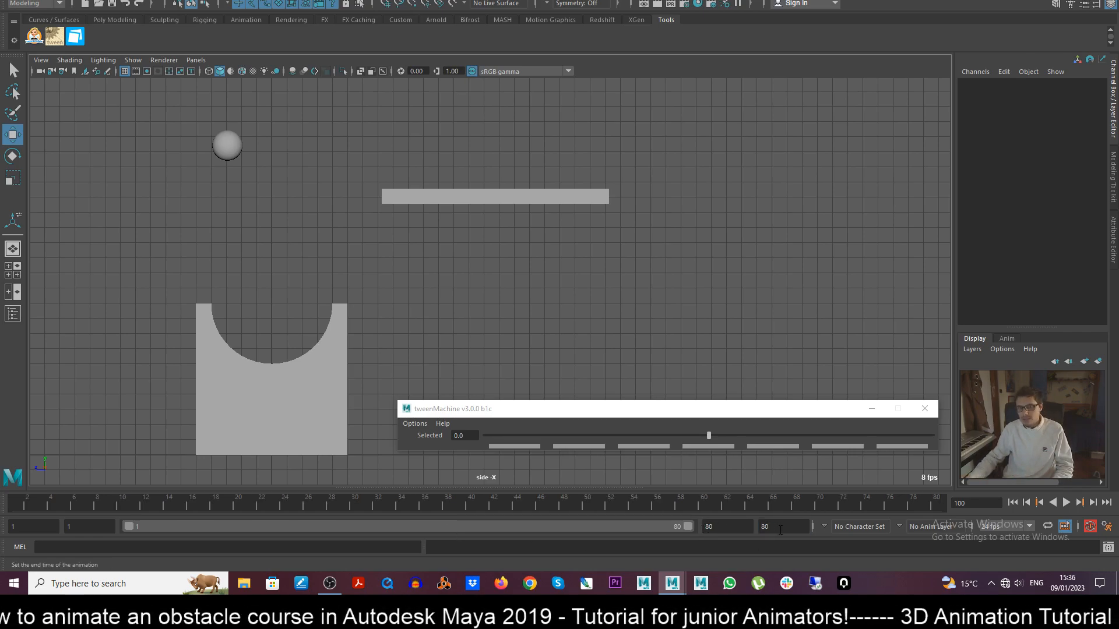
- Return to frame 1 and key all channels of the ball at its starting position above the bowl
left_click(1012, 502)
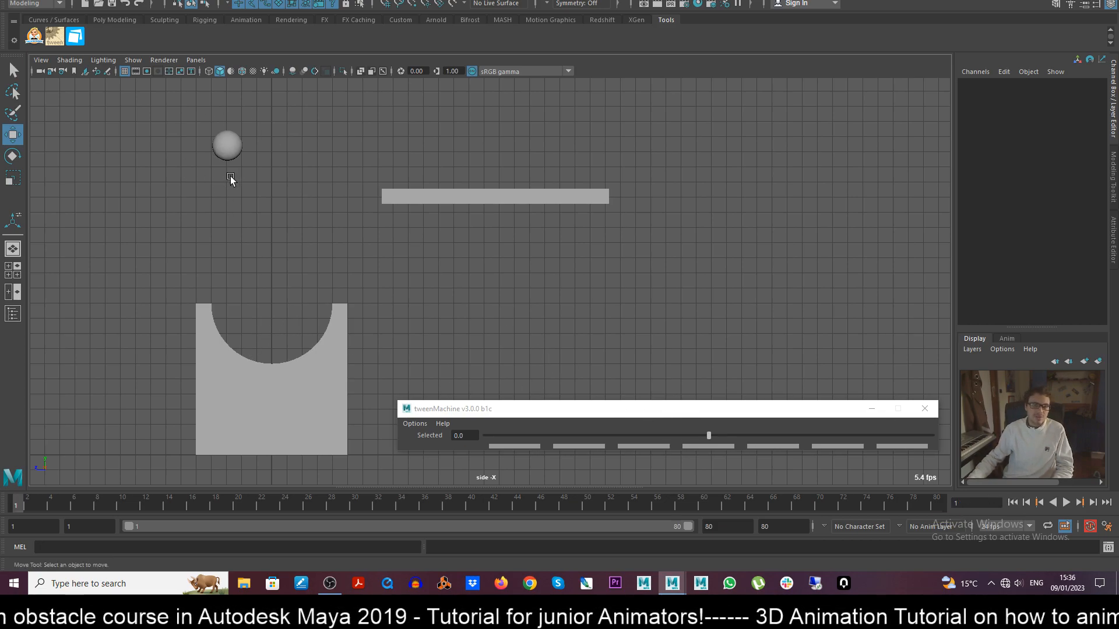
left_click(229, 151)
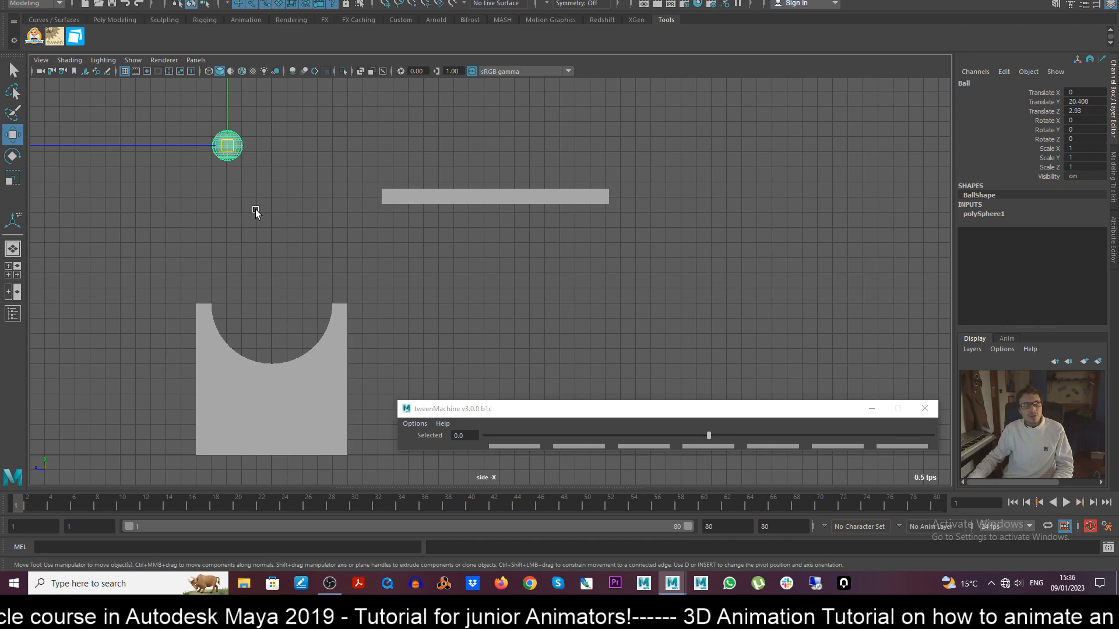
key("s")
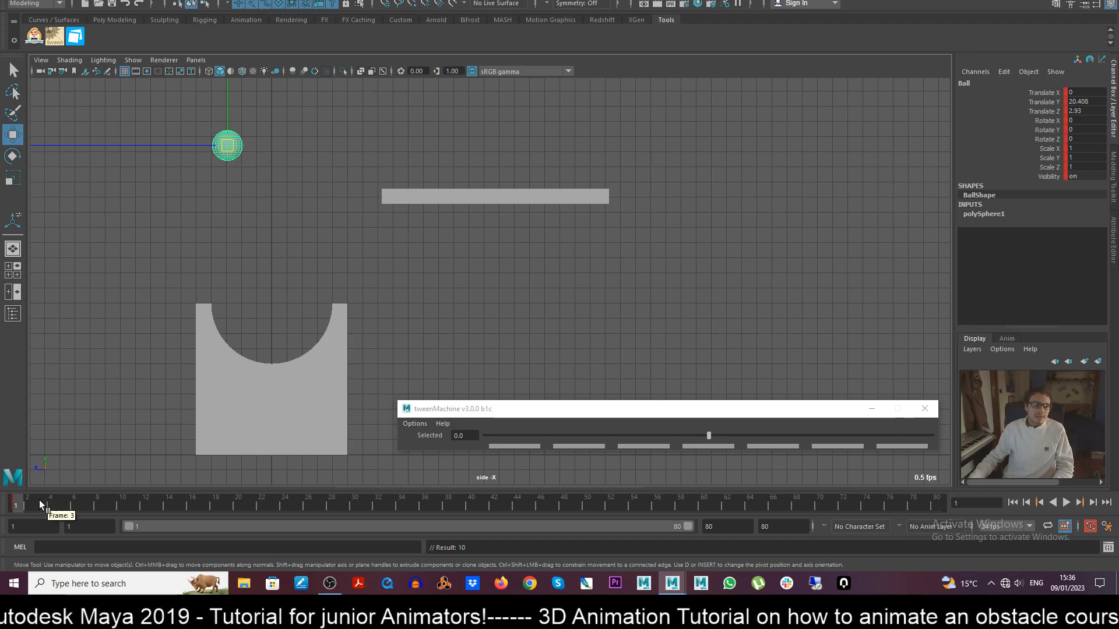
- At frame 16, lower the ball to the bowl's left inner rim, about Translate Y 9.75 and Z 2.99, and key it
key("alt+v")
left_click_drag(112, 515, 1, 504)
key("alt+period")
key("alt+period")
key("alt+period")
key("alt+period")
key("alt+period")
key("alt+period")
key("alt+period")
key("alt+period")
key("alt+period")
key("alt+period")
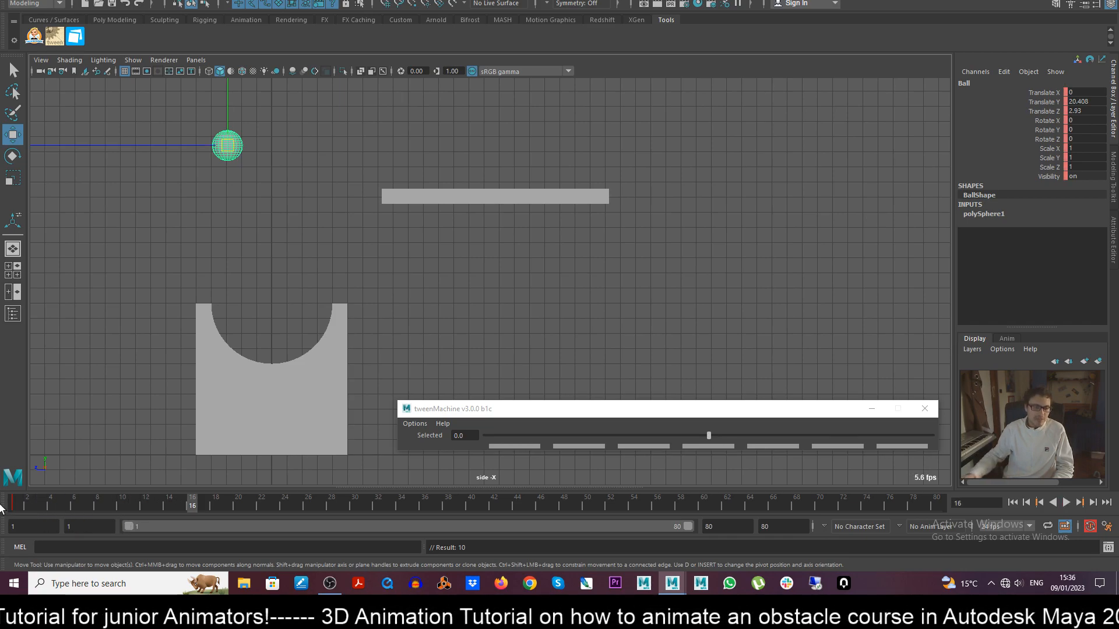
left_click_drag(226, 154, 226, 316)
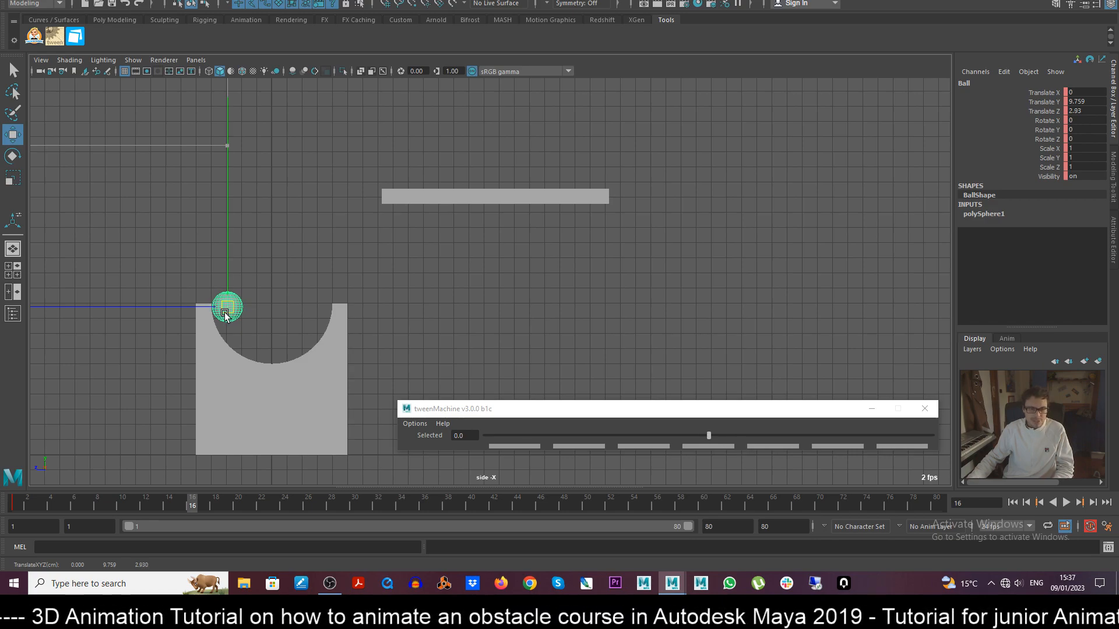
key("s")
left_click_drag(226, 308, 228, 309)
key("s")
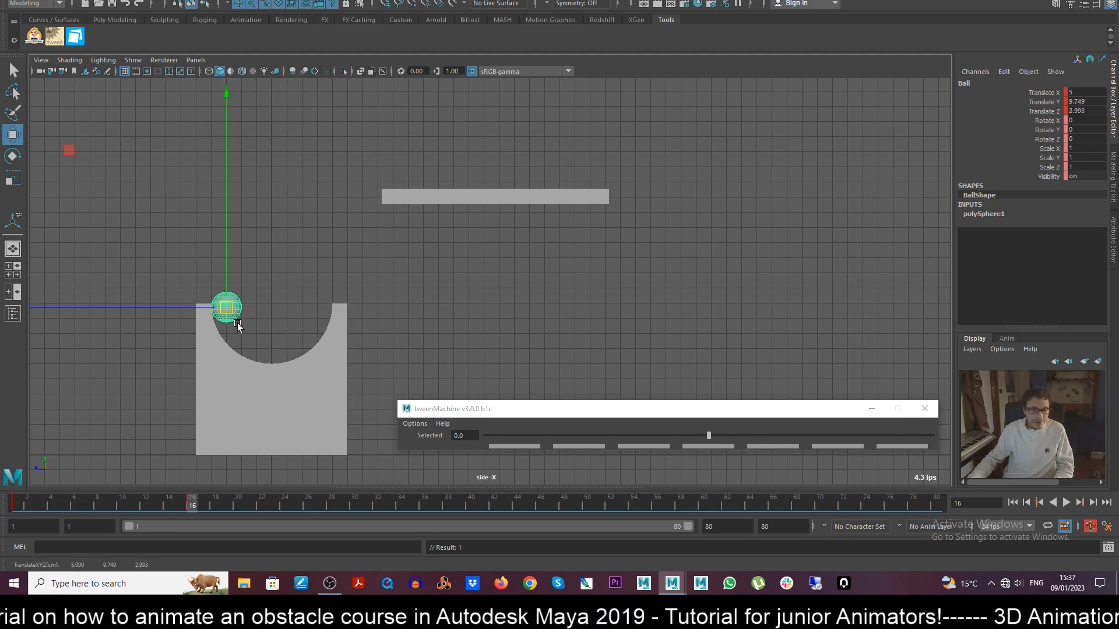
- Fine-tune the ball's contact with the bowl's left wall at frame 16 to about Translate Y 9.99 and Z 2.97, keeping it keyed
scroll(237, 324, "up", 1)
middle_click_drag(232, 324, 447, 274, "alt")
scroll(447, 277, "up", 5)
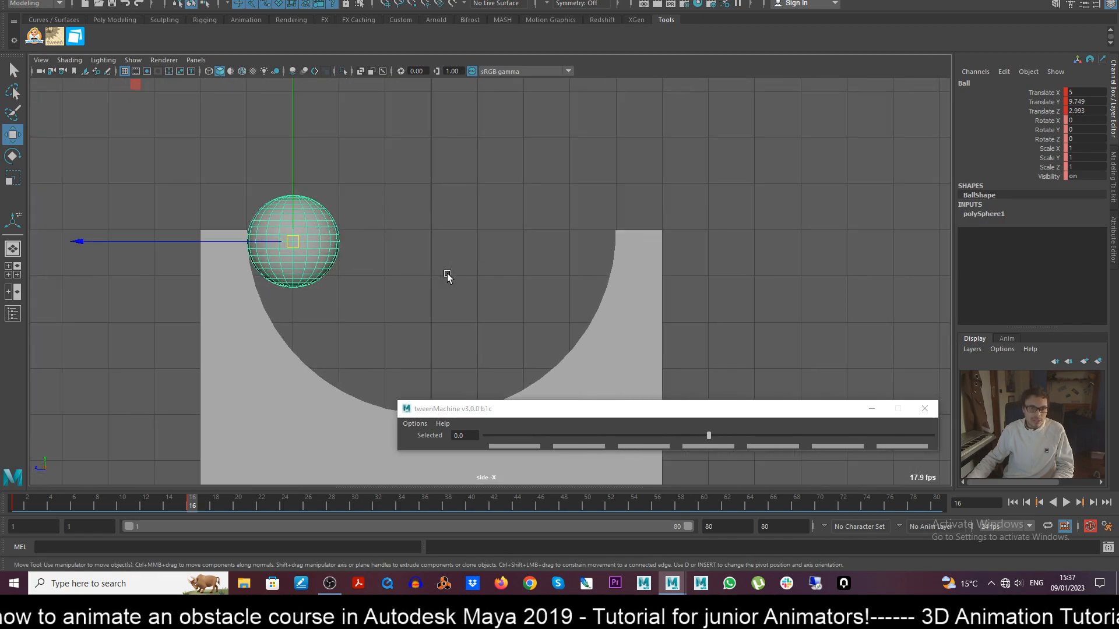
left_click_drag(295, 242, 293, 232)
key("s")
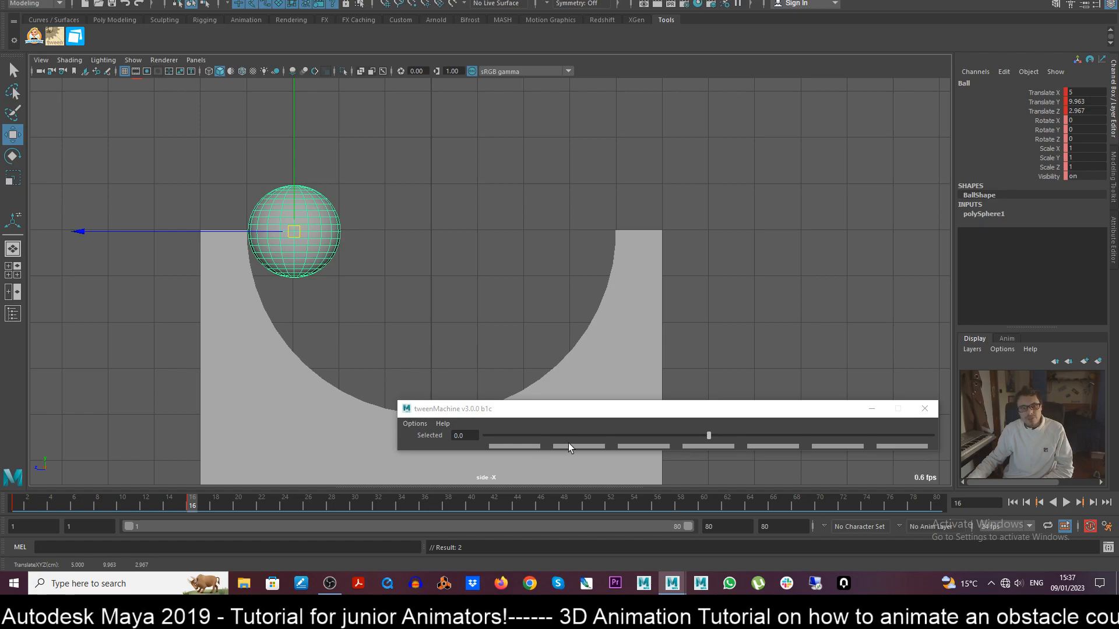
left_click_drag(674, 413, 674, 437)
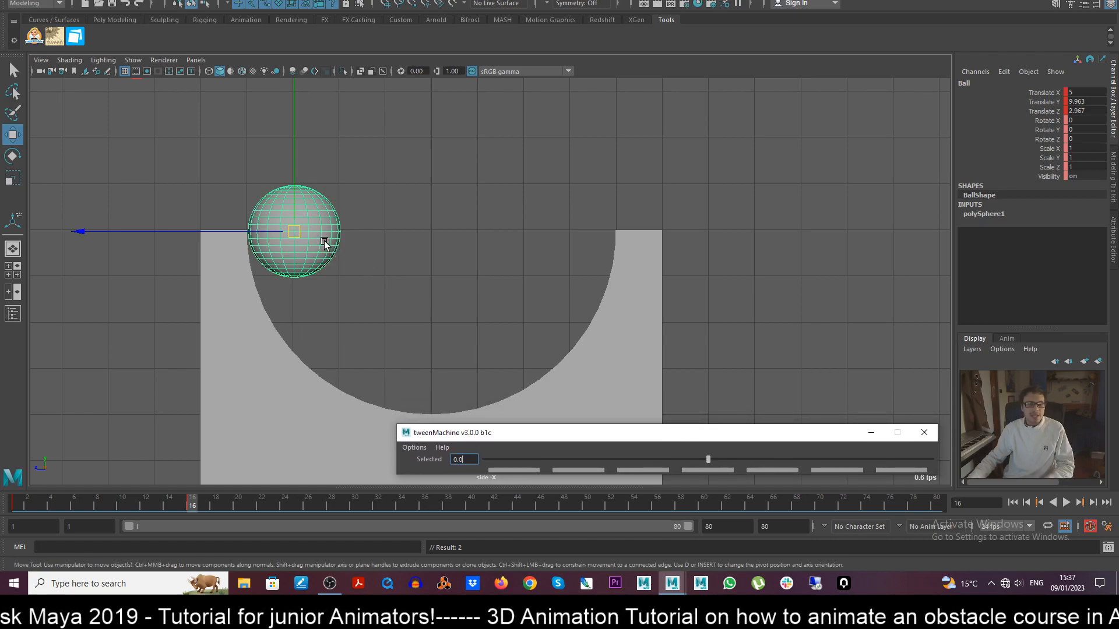
left_click_drag(295, 232, 294, 232)
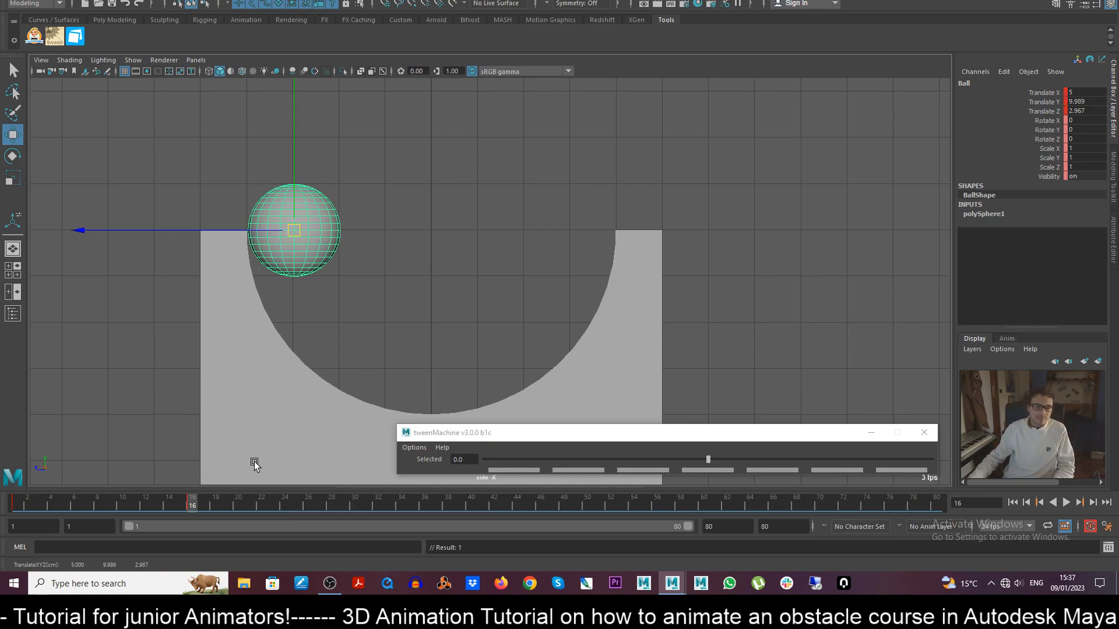
- At frame 22, move the ball down to the lowest point of the bowl, about Translate Y 7.01 and Z -0.01, and key it
key("alt+v")
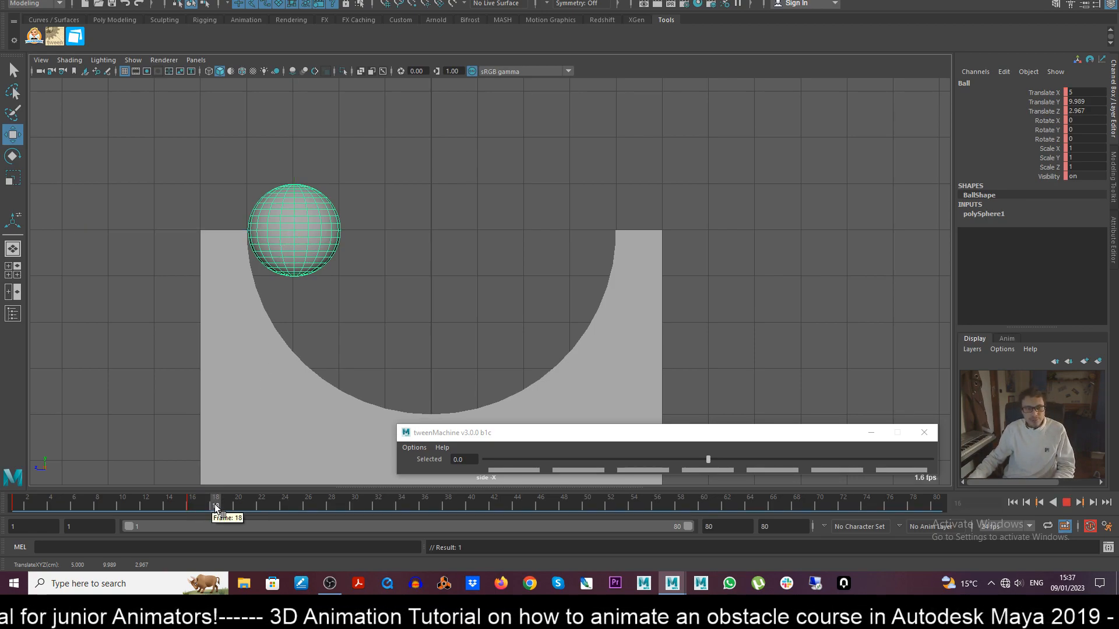
left_click(192, 506)
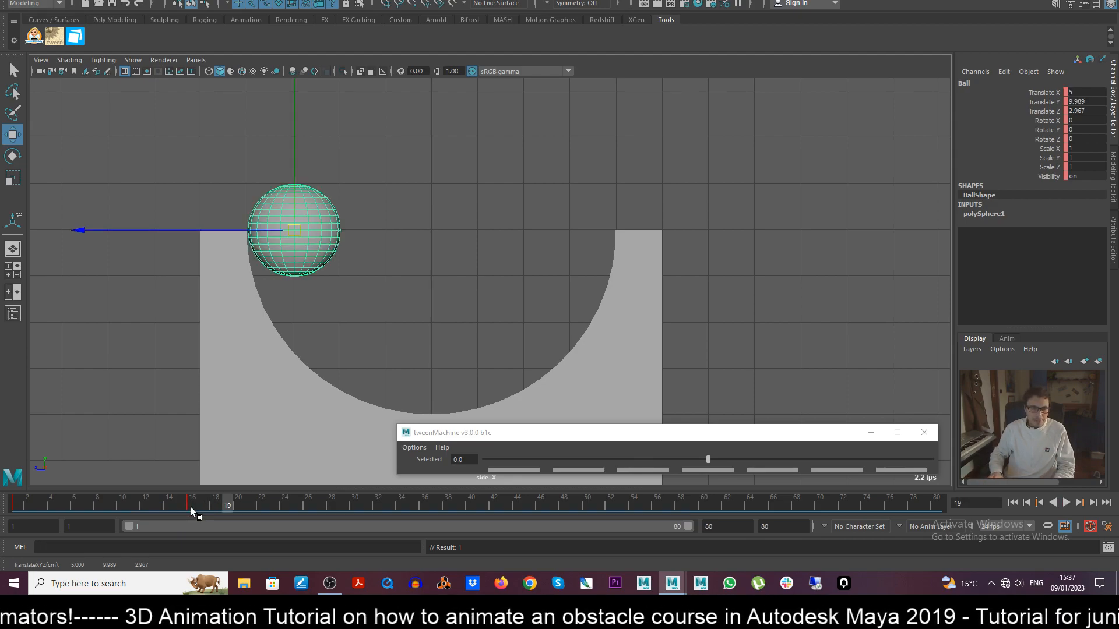
left_click(190, 507)
key("alt+period")
key("alt+period")
key("alt+period")
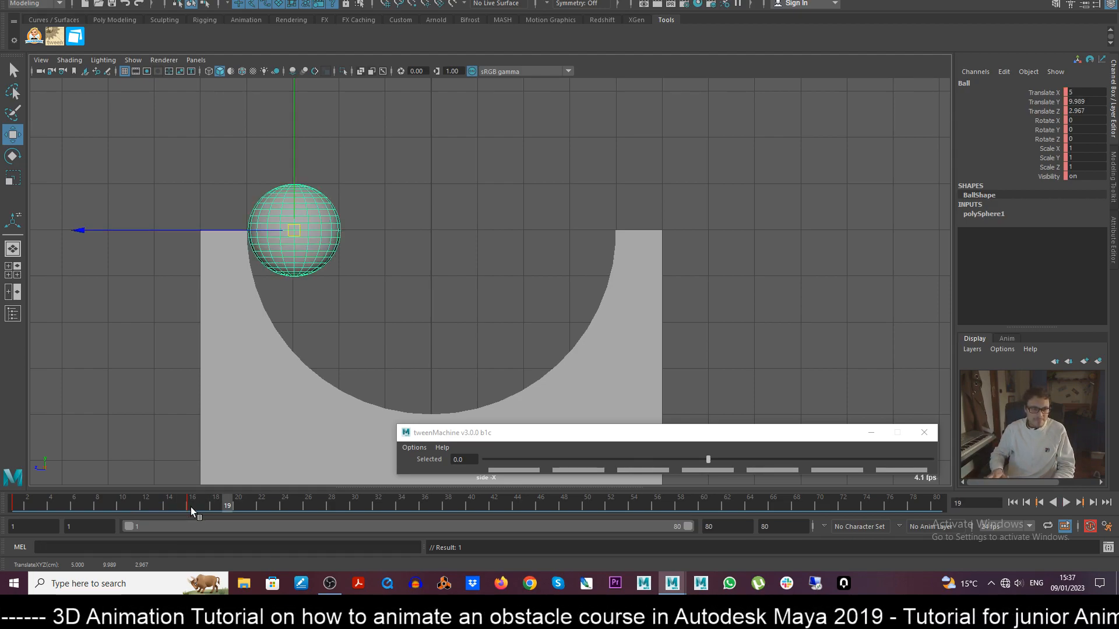
key("alt+period")
key("alt+period")
left_click_drag(293, 234, 433, 368)
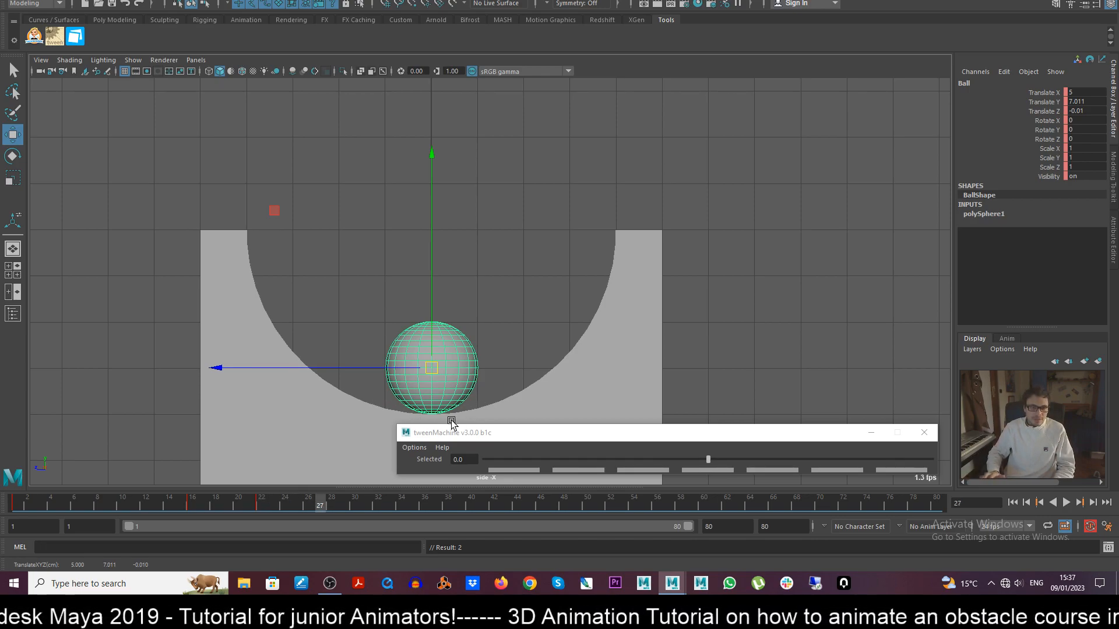
- At frame 28, move the ball to the bowl's right inner rim, about Translate Y 10 and Z -3.01, key it and play back the motion
left_click_drag(431, 367, 568, 228)
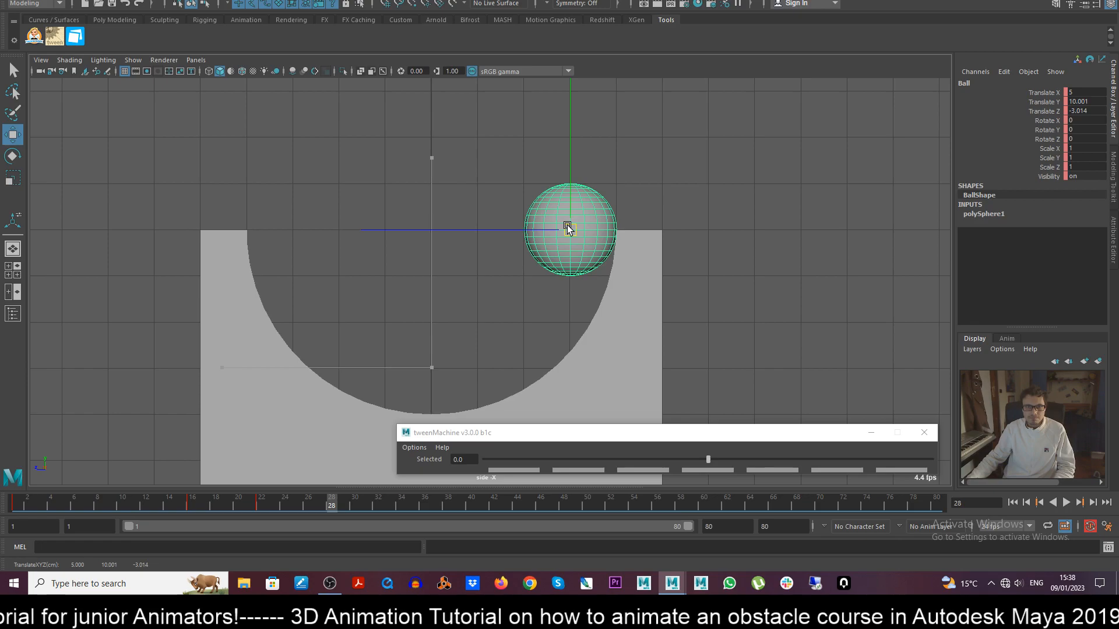
key("s")
key("alt+v")
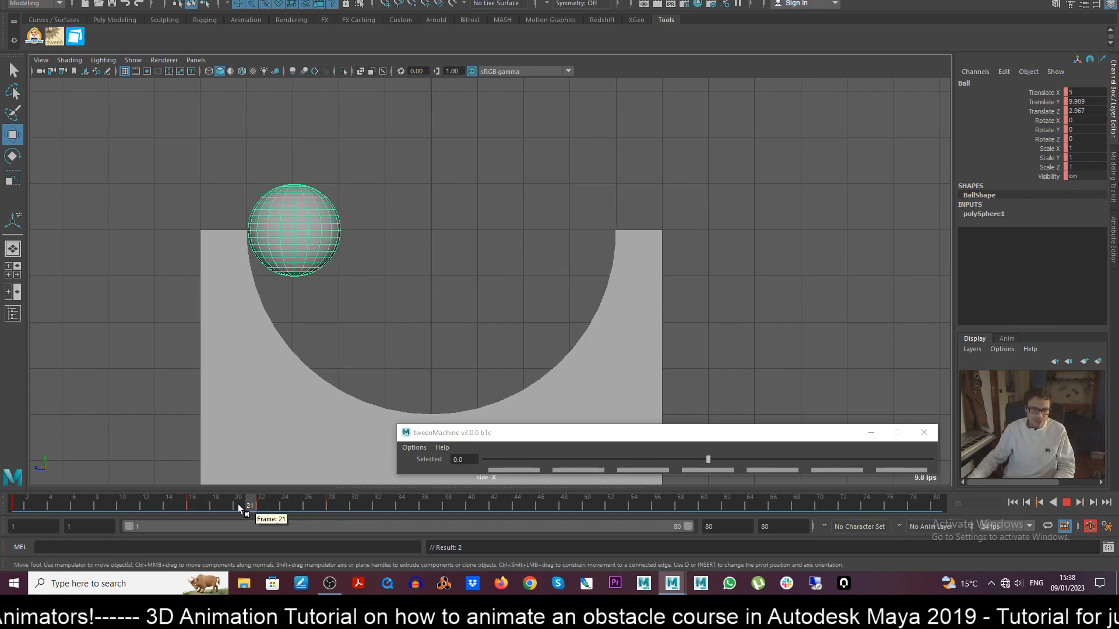
left_click(264, 507)
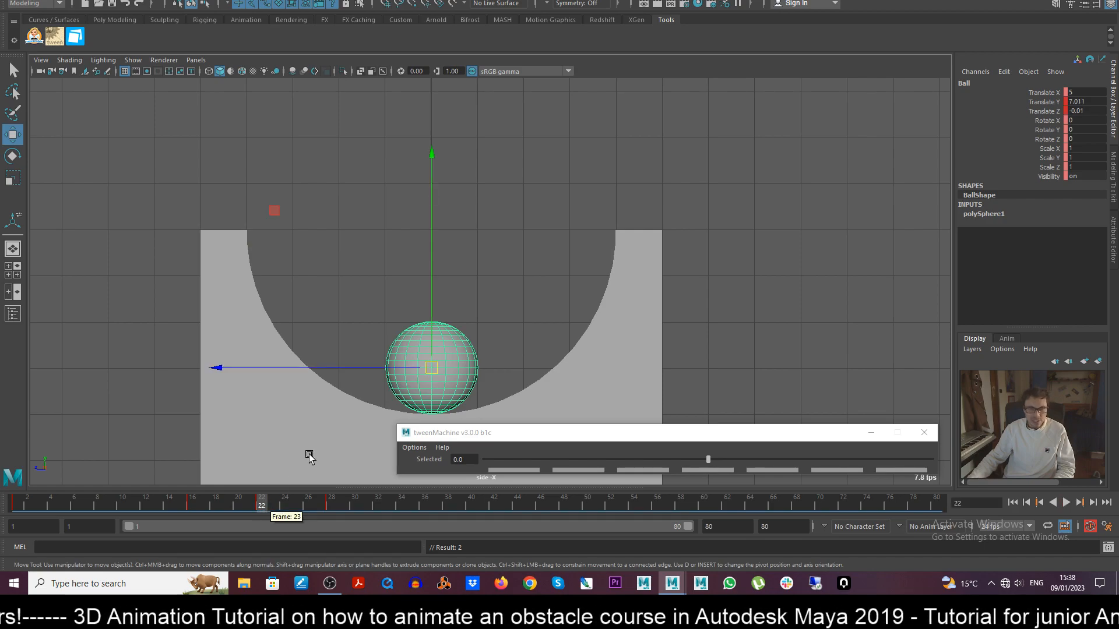
- Play on from frame 22 to judge the timing, go to frame 42 and raise the ball well above the bowl's right rim
scroll(533, 178, "down", 4)
middle_click_drag(561, 175, 430, 275, "alt")
scroll(480, 235, "down", 1)
scroll(432, 270, "down", 1)
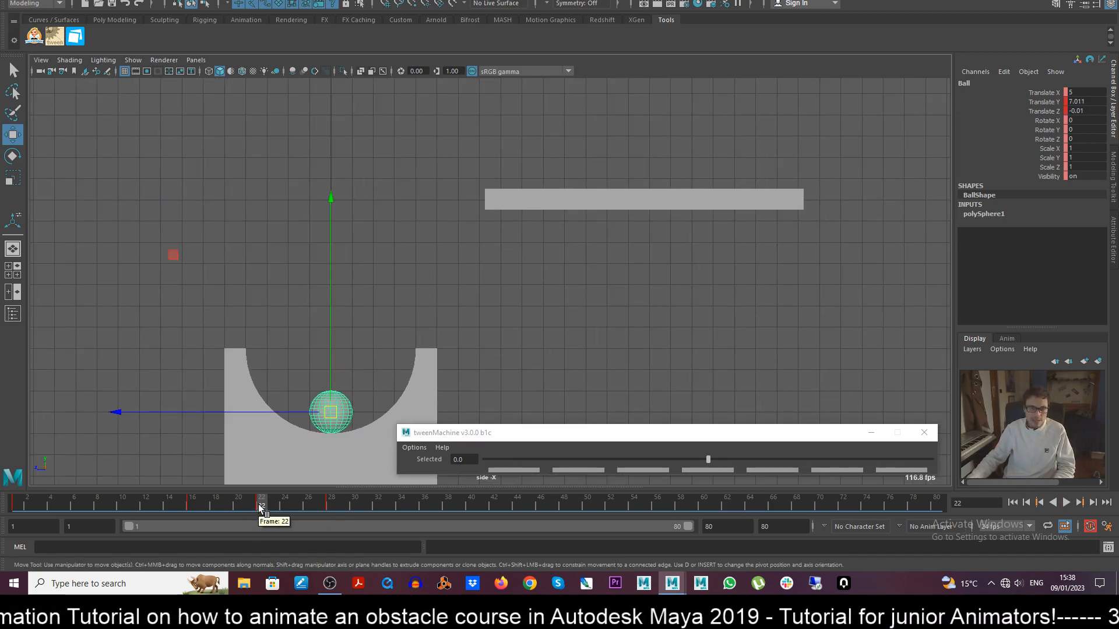
key("alt+v")
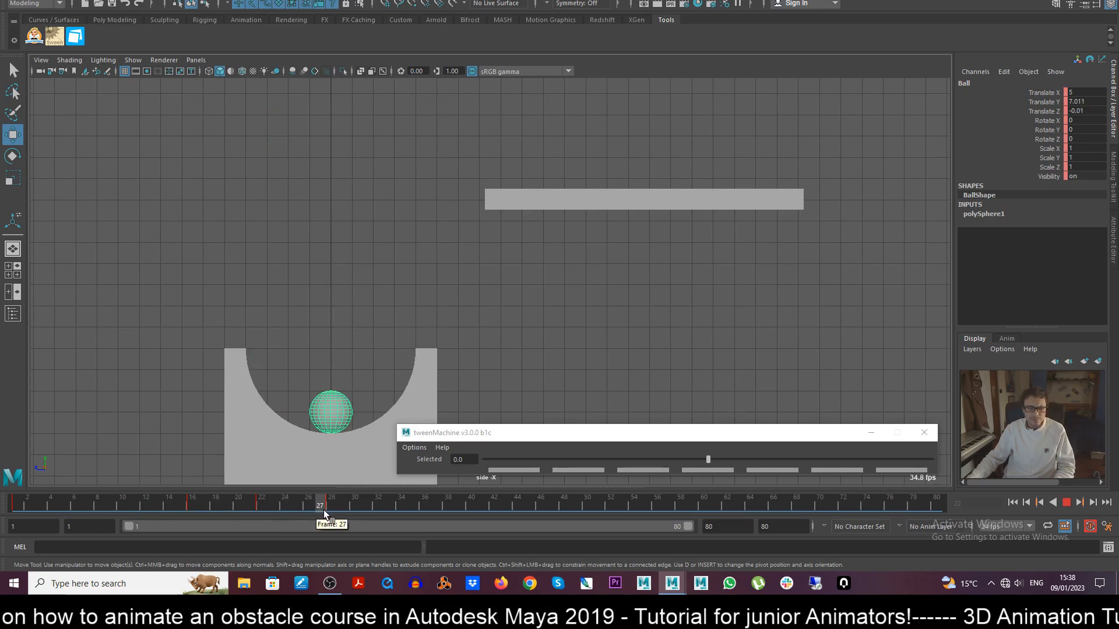
left_click_drag(331, 505, 495, 514)
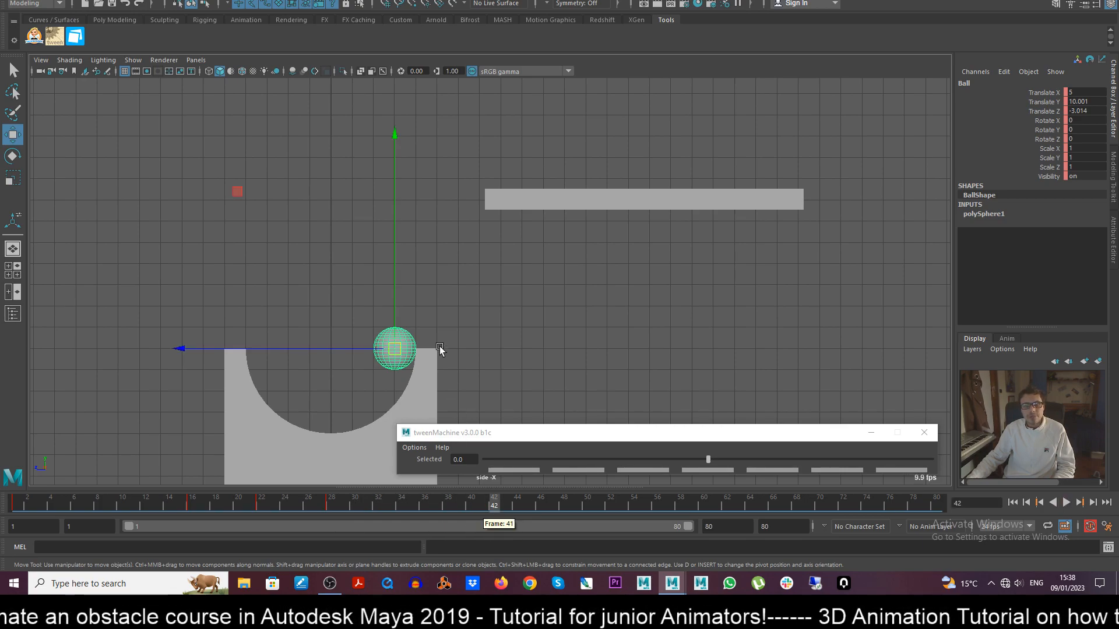
left_click_drag(391, 349, 387, 130)
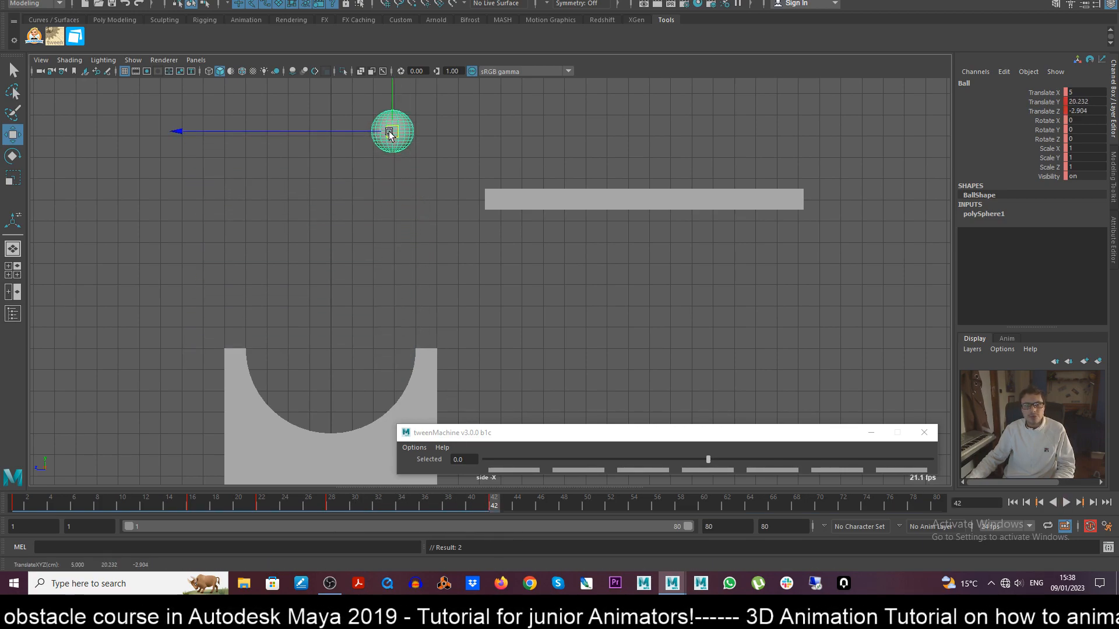
key("ctrl+z")
left_click_drag(402, 245, 400, 2)
- Shift the ball toward the platform to about Translate Y 22.65 and Z -4.19 as the jump's peak and key it at frame 42
middle_click_drag(459, 246, 457, 337, "alt")
left_click_drag(397, 179, 422, 171)
scroll(460, 302, "down", 1)
middle_click_drag(460, 301, 392, 249, "alt")
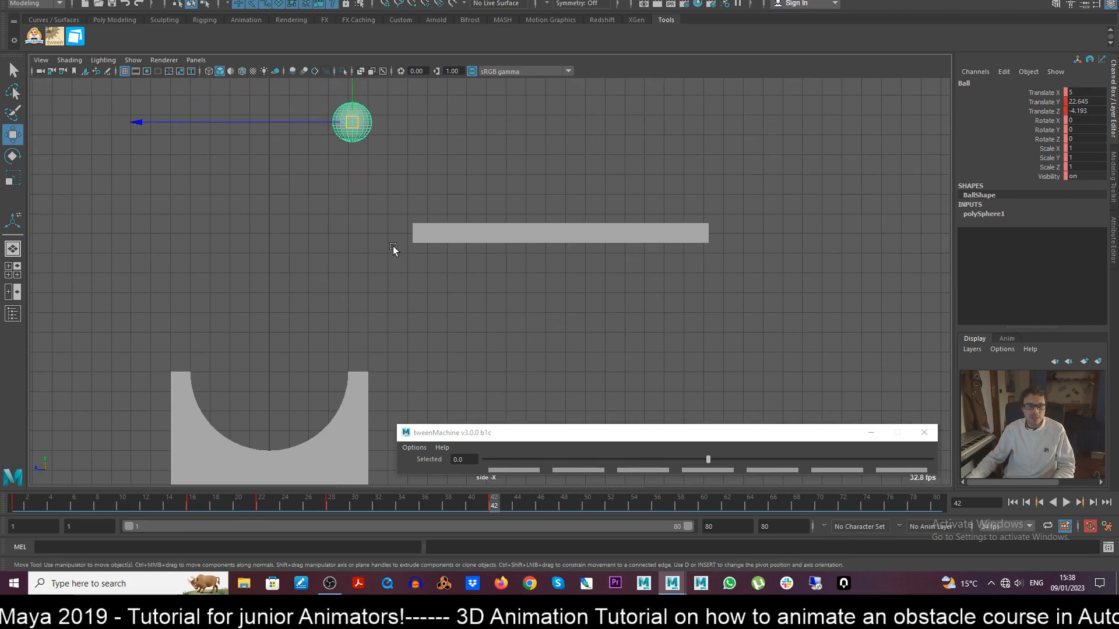
mouse_move(493, 505)
left_mouse_down()
mouse_move(465, 501)
mouse_move(493, 502)
left_mouse_up()
- At frame 52, land the ball on the platform's left end, about Translate Y 18.54 and Z -8.33, key it and deselect it
middle_click_drag(438, 229, 438, 251, "alt")
left_click_drag(351, 145, 424, 206)
key("ctrl+z")
key("alt+v")
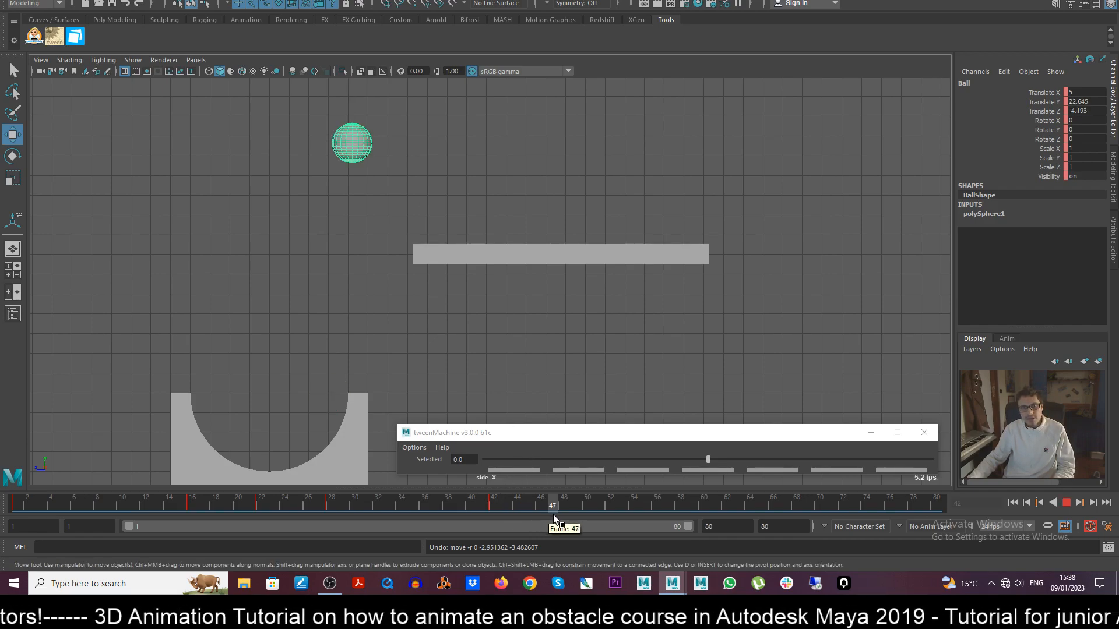
key("alt+v")
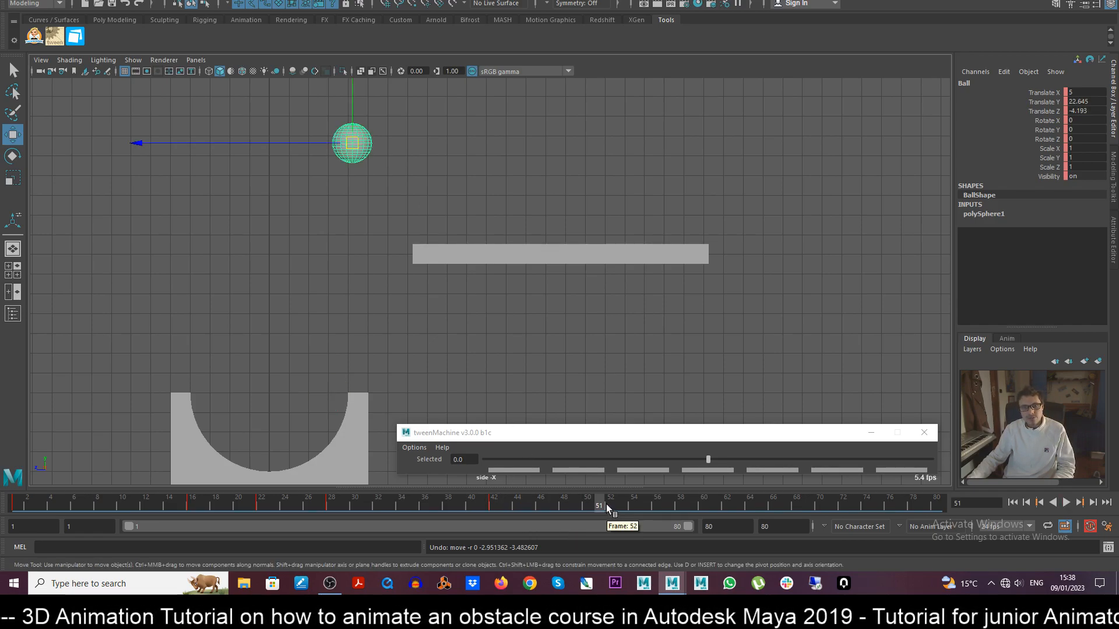
mouse_move(610, 507)
left_mouse_down()
mouse_move(576, 505)
mouse_move(610, 508)
left_mouse_up()
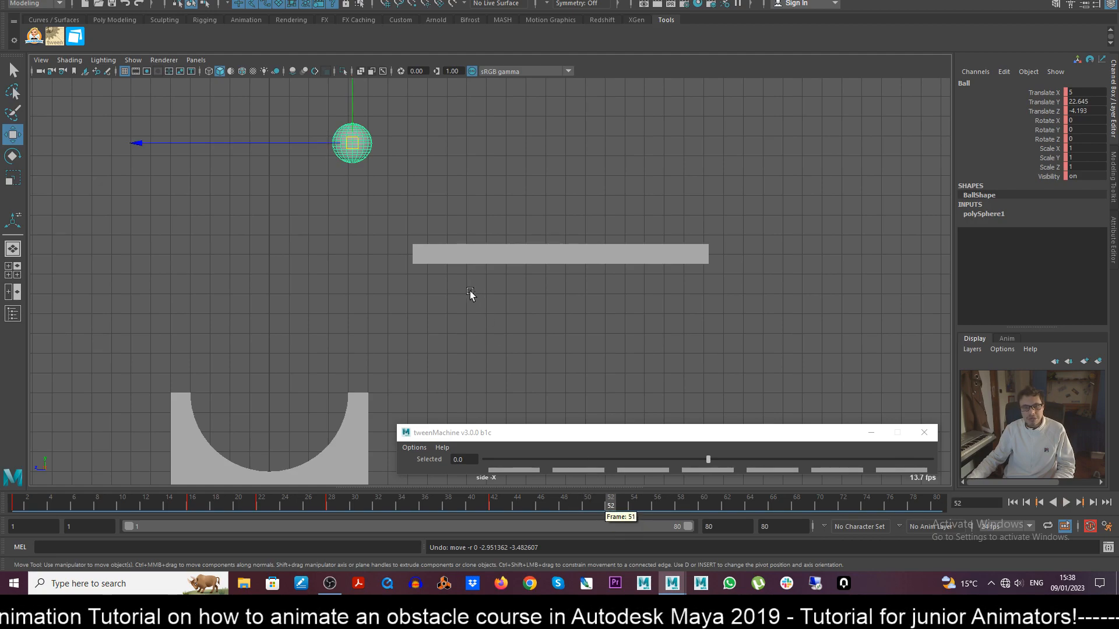
left_click_drag(353, 146, 436, 231)
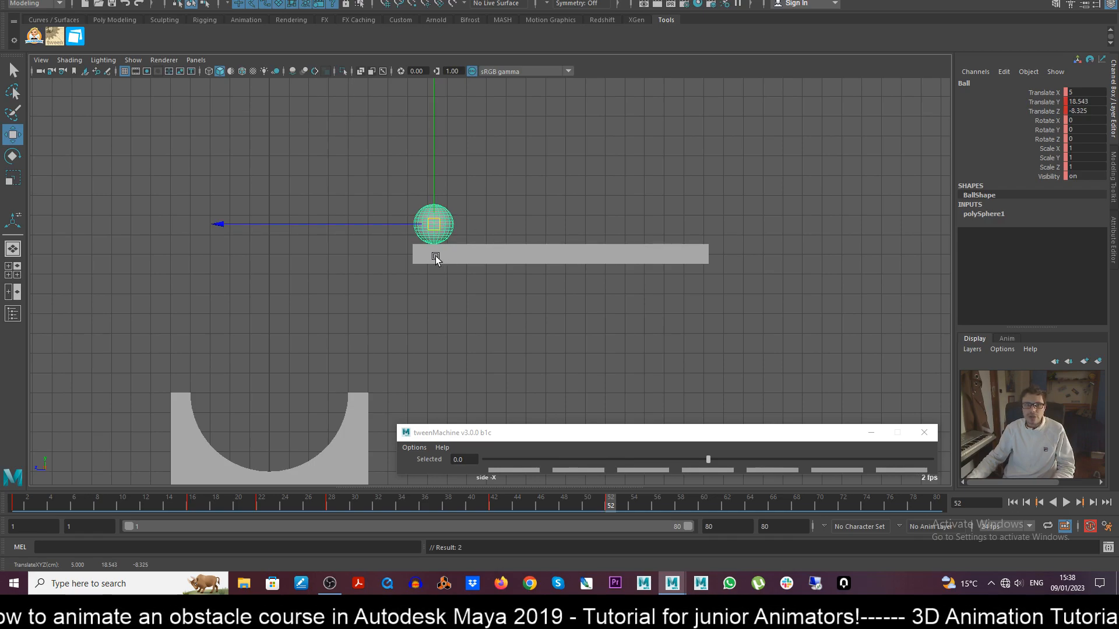
left_click(533, 304)
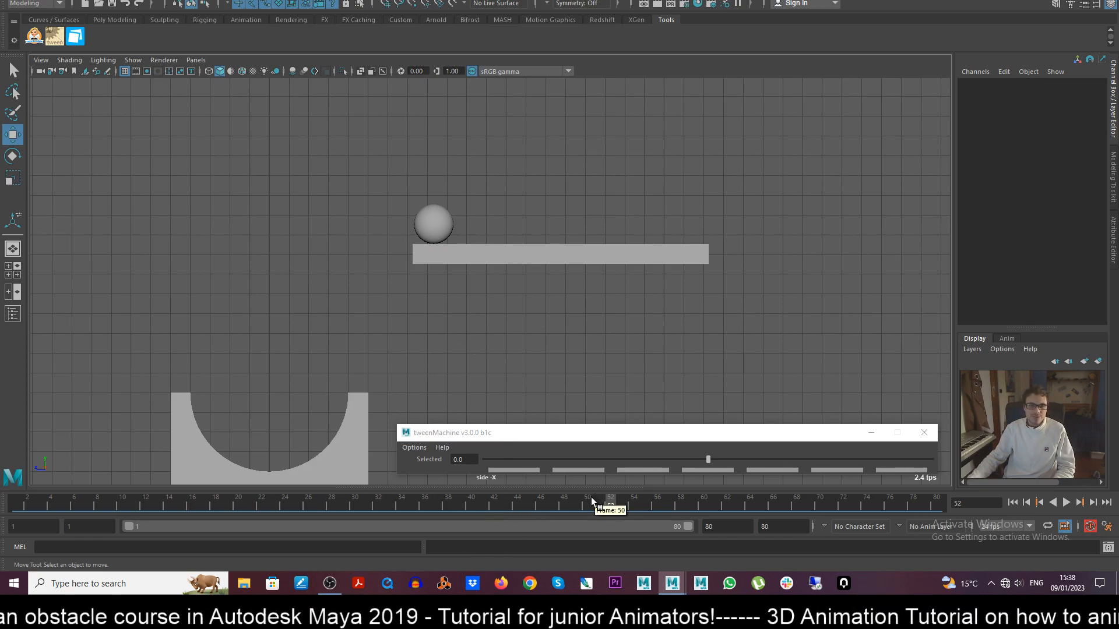
- Play back the animation from frame 1 to review the ball's path through the bowl and onto the platform, returning to frame 52
scroll(304, 325, "down", 3)
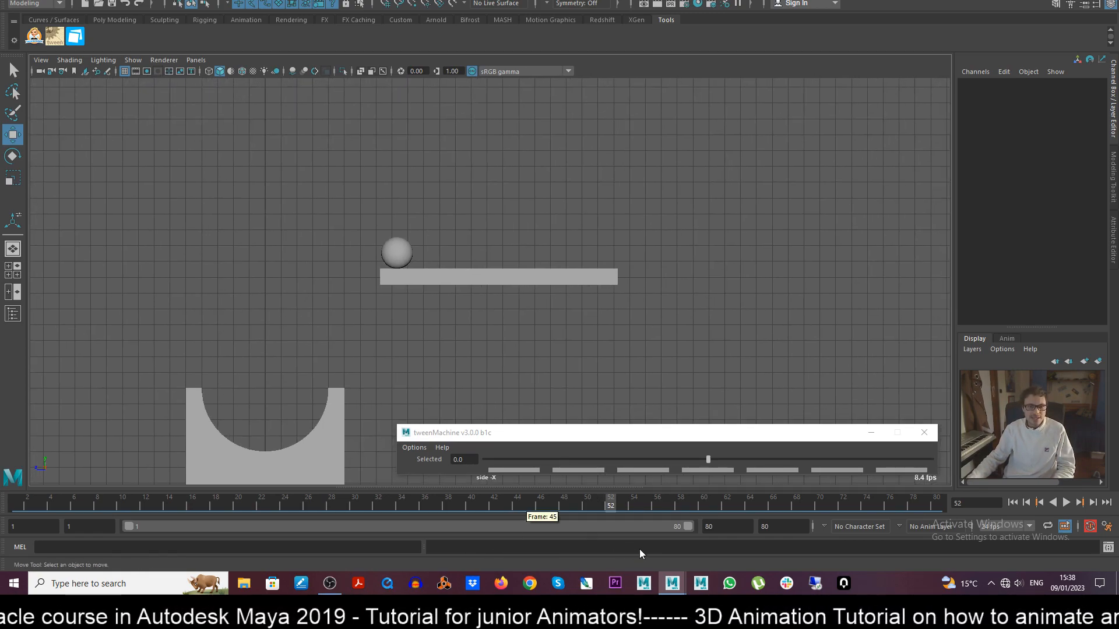
left_click_drag(608, 508, 16, 502)
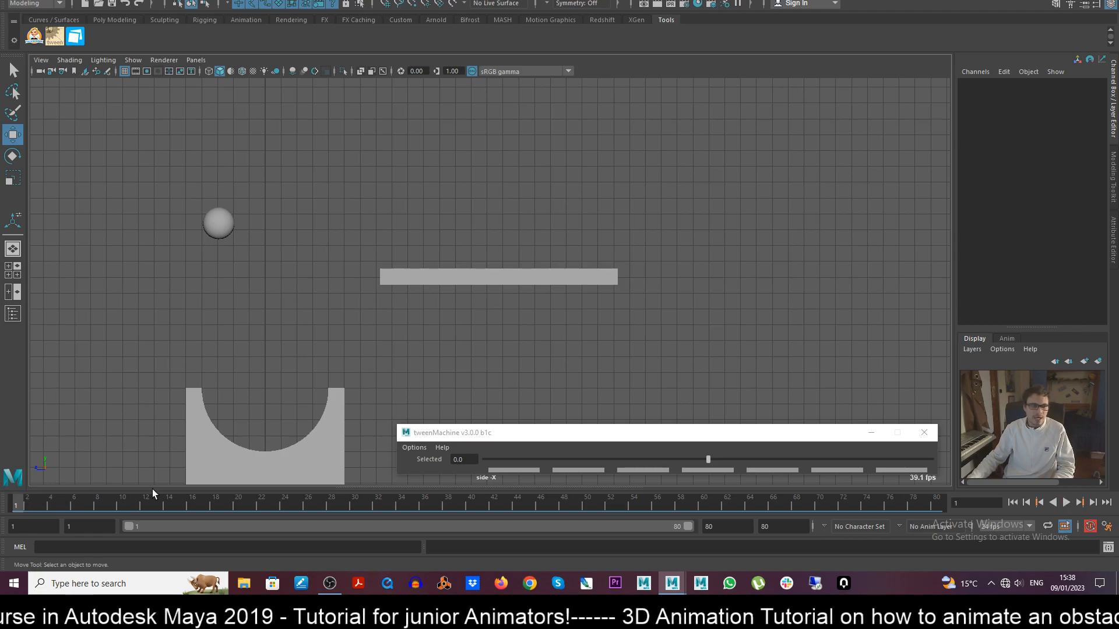
key("alt+v")
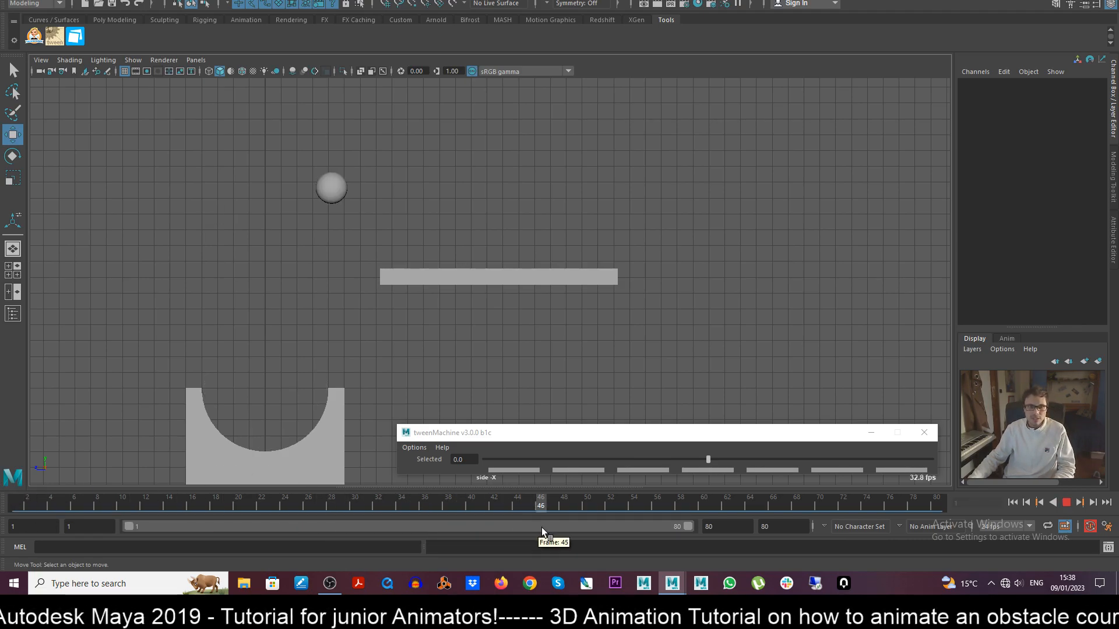
key("alt+v")
left_click(408, 258)
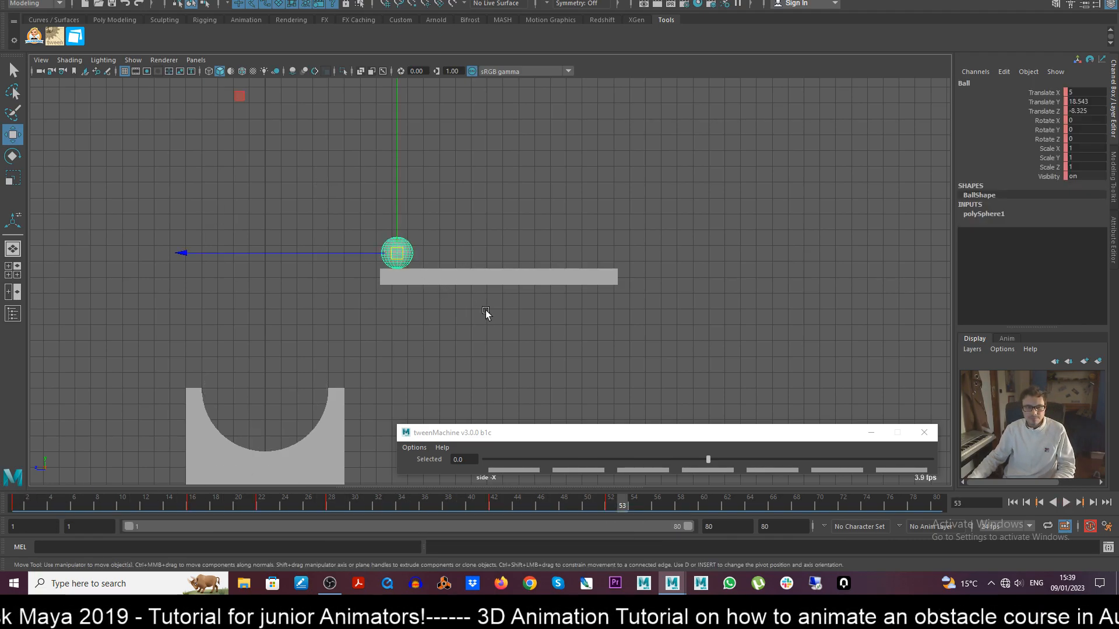
key("alt+v")
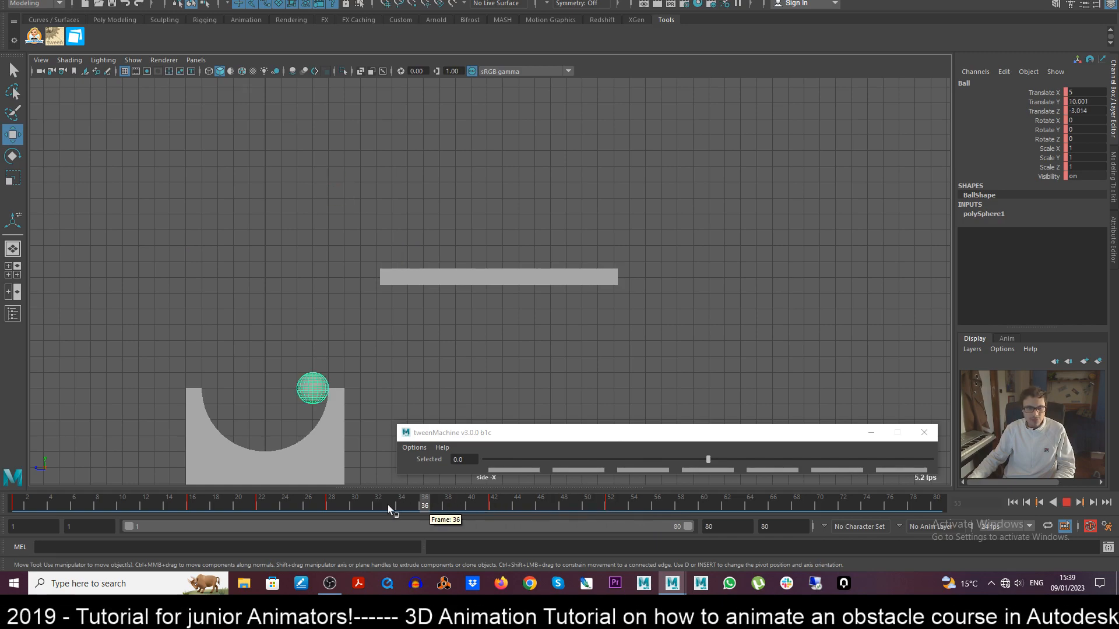
left_click_drag(3, 508, 610, 513)
- Try moving the ball across to the platform's right end at frame 52, undo the move and reselect the ball
left_click_drag(397, 253, 599, 247)
key("ctrl+z")
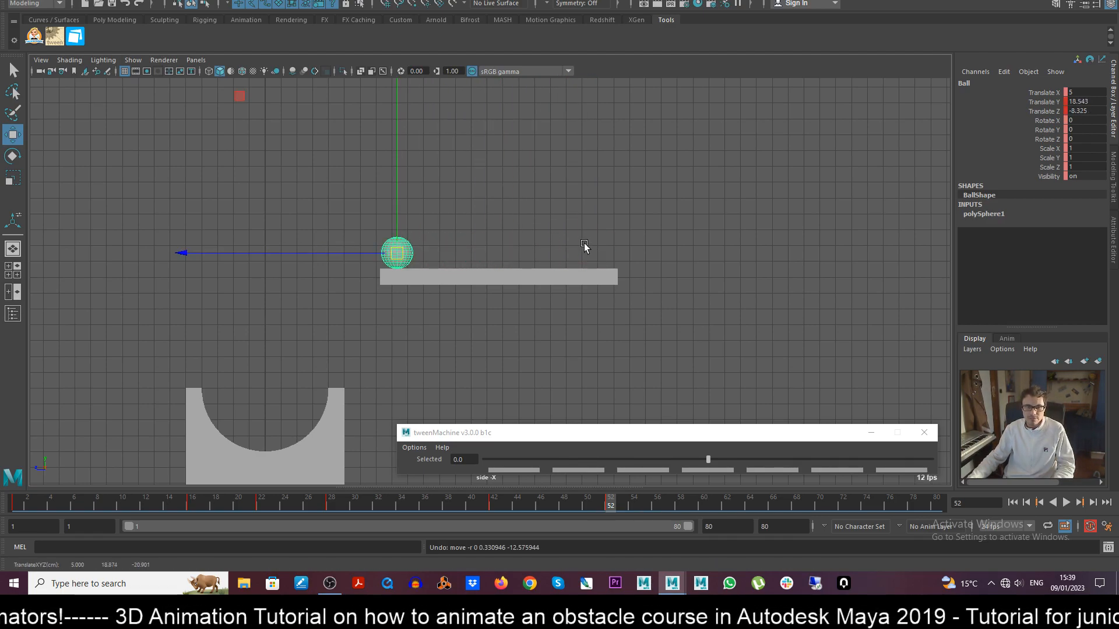
left_click(447, 324)
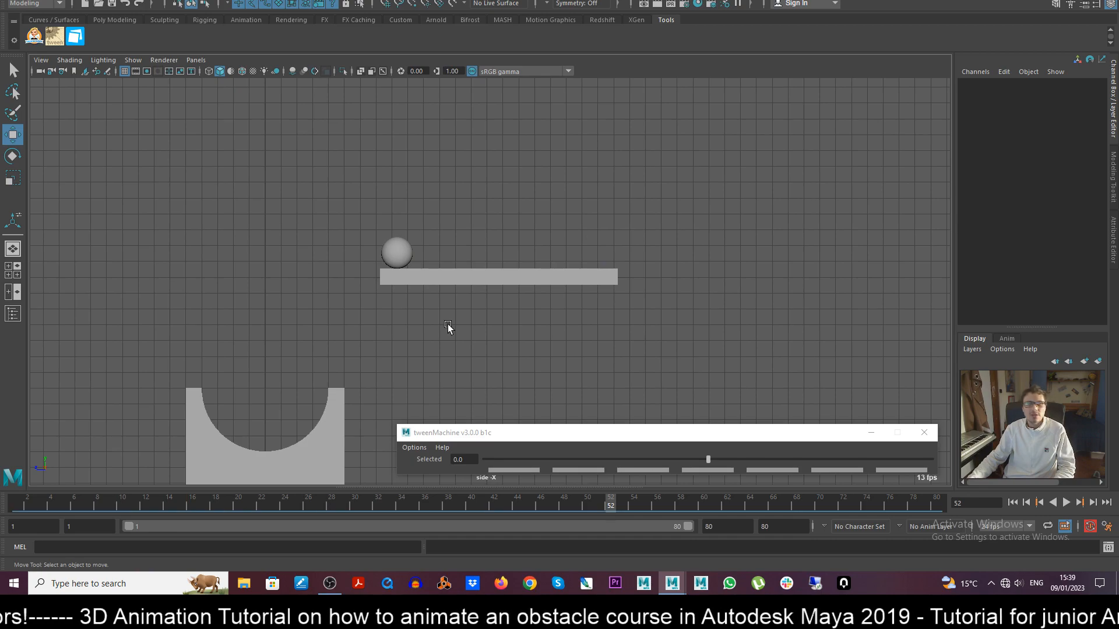
left_click(396, 246)
- Step forward from frame 52 to frame 56 to consider where the ball's next pose on the platform should fall
left_click_drag(611, 511, 612, 509)
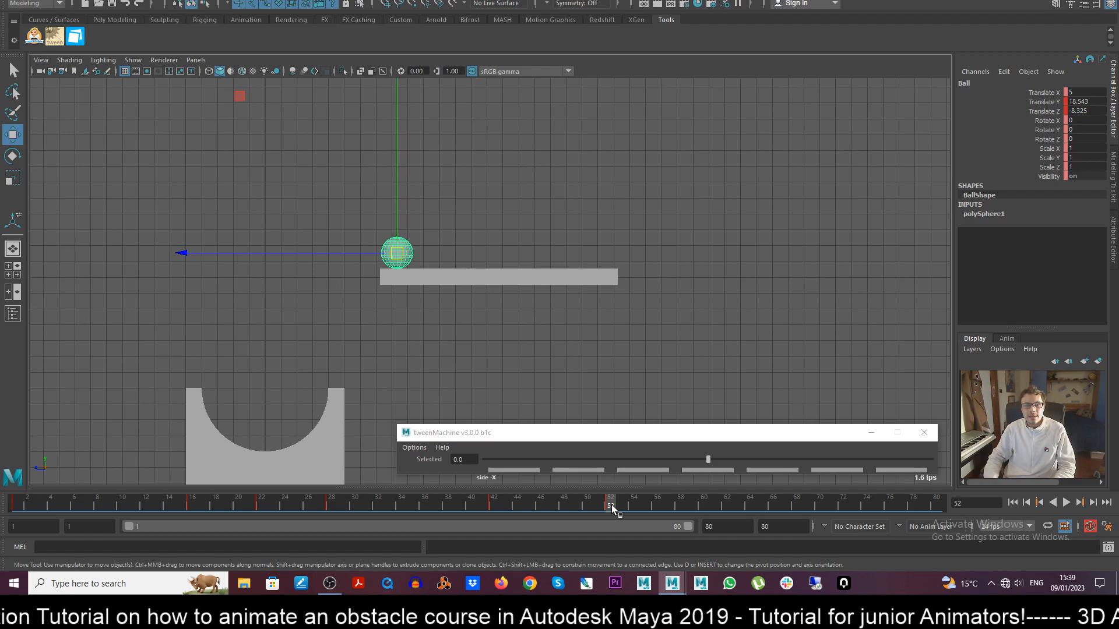
key("alt+period")
key("alt+period")
key("alt+period")
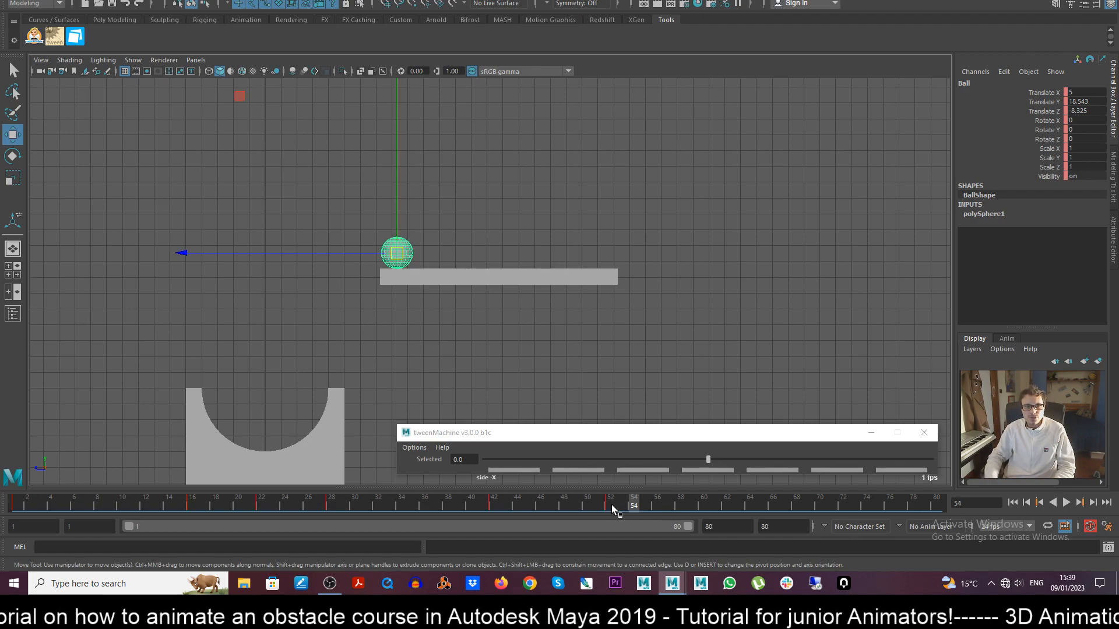
key("alt+period")
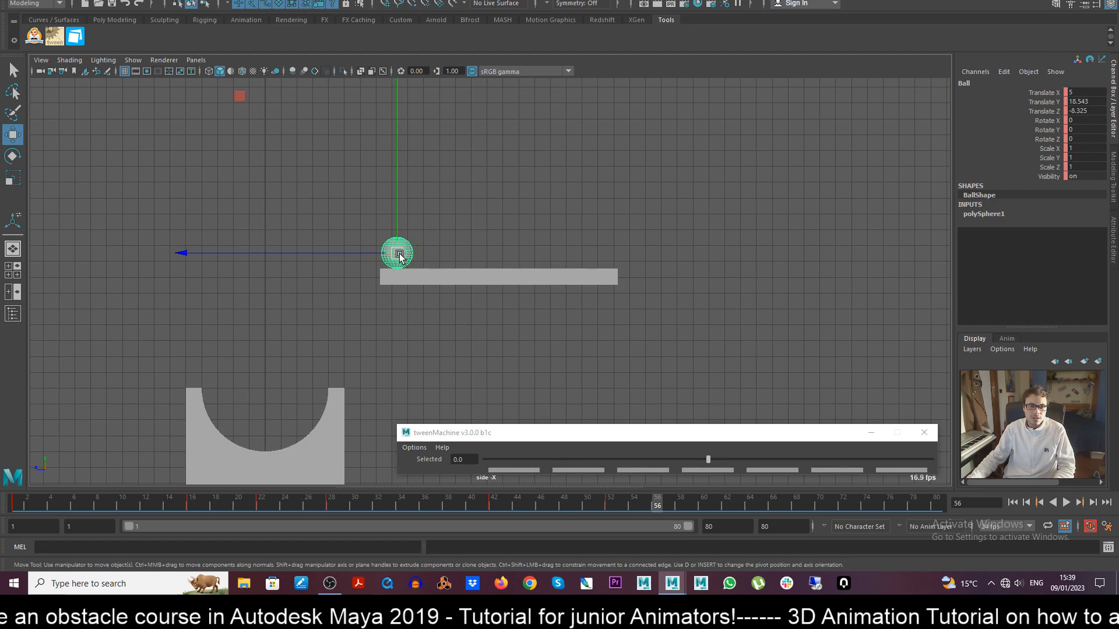
left_click_drag(658, 505, 628, 507)
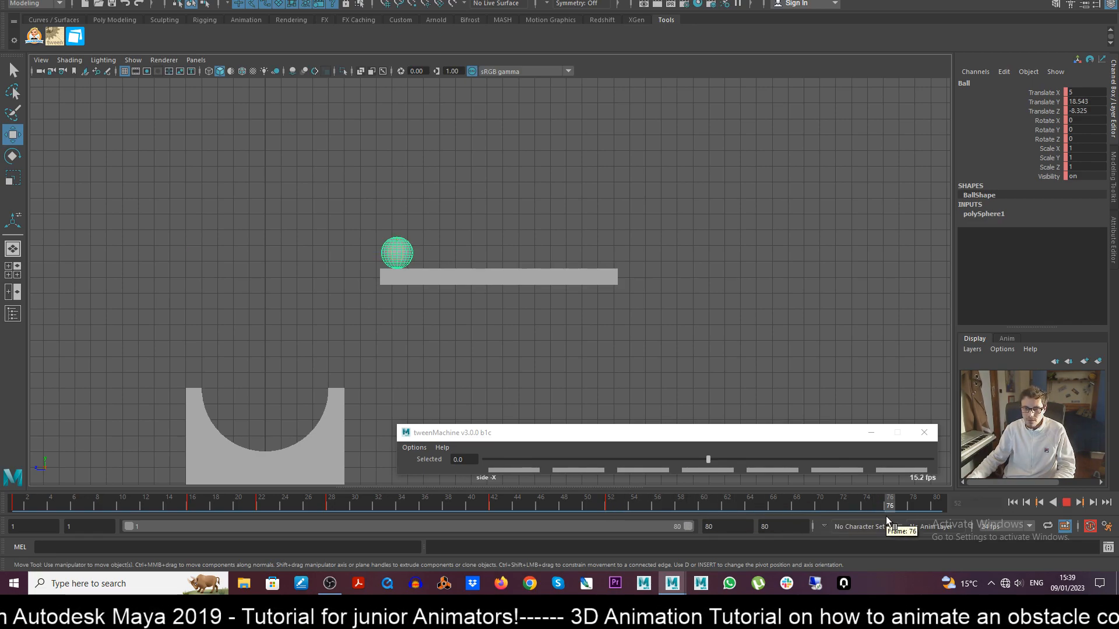
- Replay the stretch after frame 52 repeatedly to judge how many frames the ball needs to cross the platform
left_click_drag(862, 513, 612, 510)
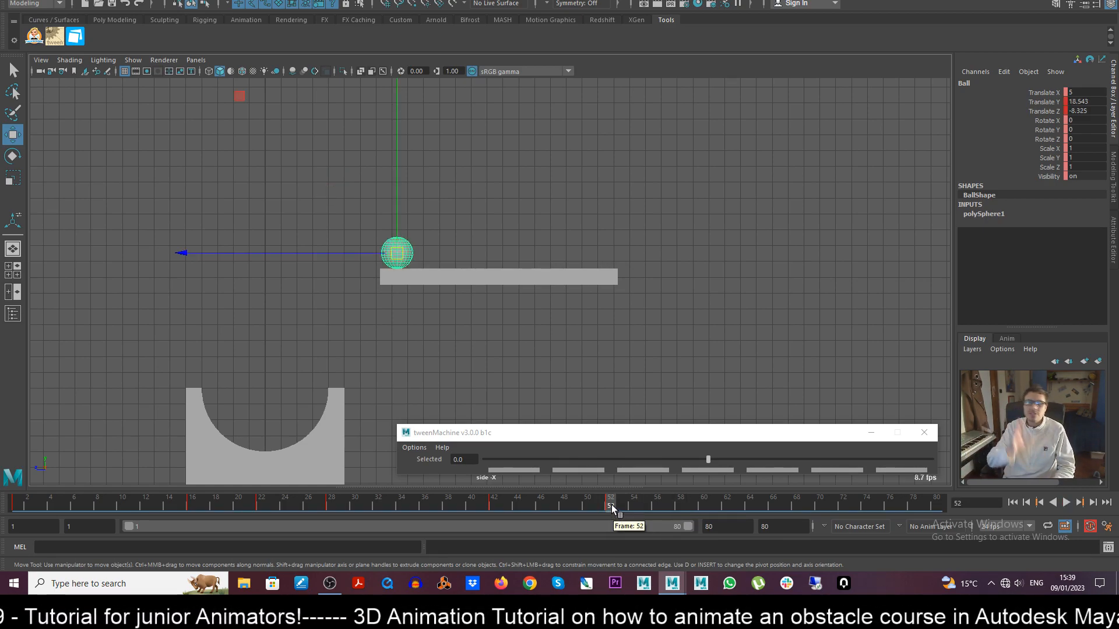
left_click_drag(611, 506, 631, 506)
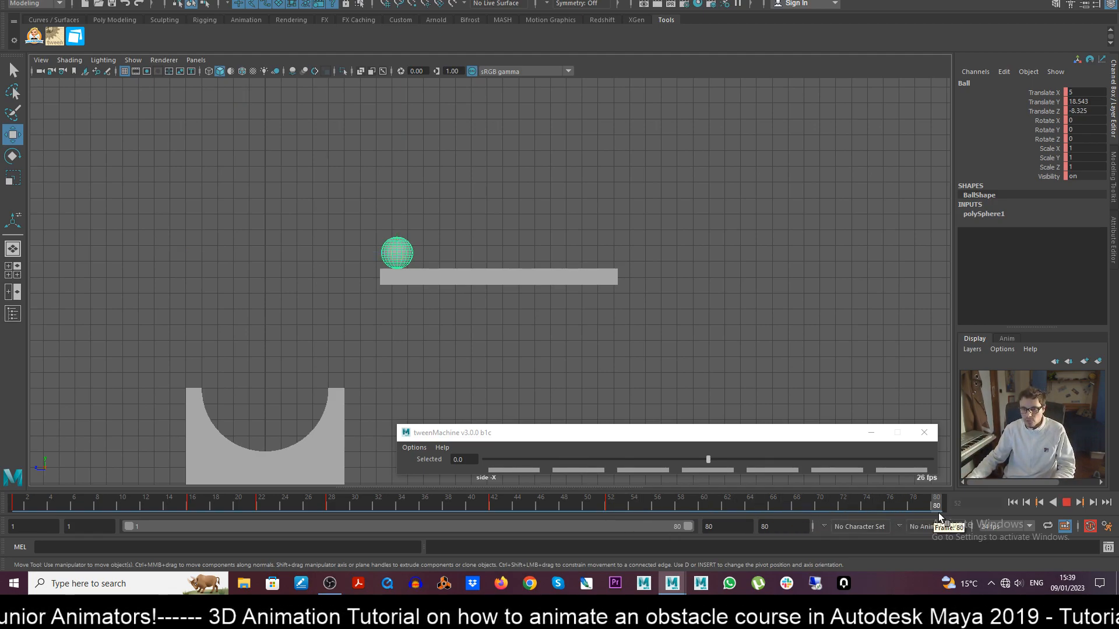
mouse_move(627, 506)
left_mouse_down()
mouse_move(648, 508)
mouse_move(603, 510)
mouse_move(649, 508)
left_mouse_up()
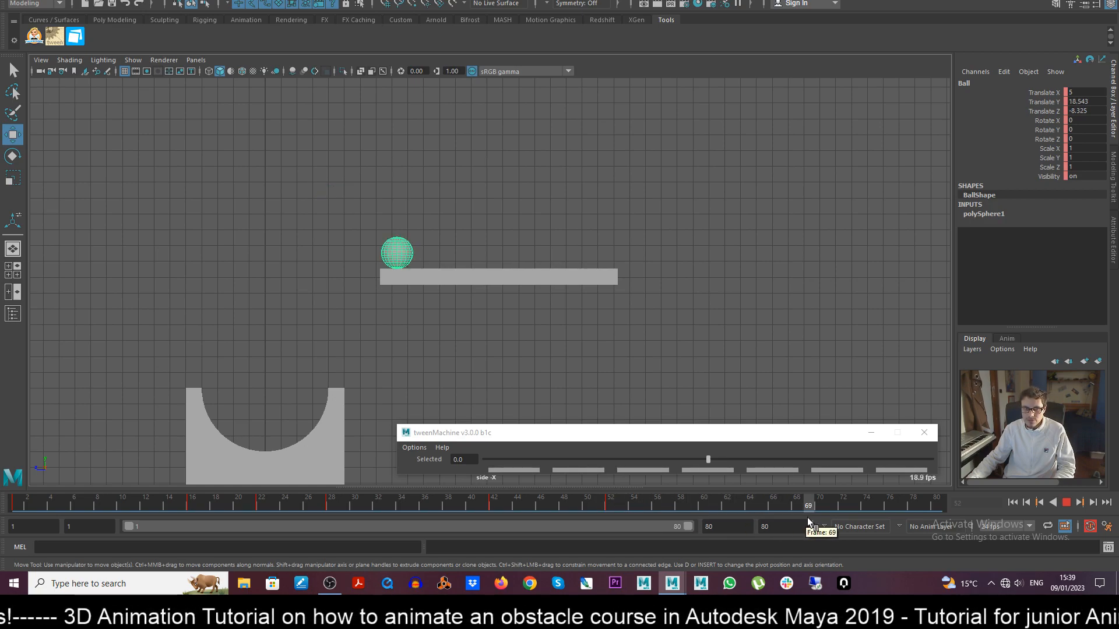
left_click(613, 510)
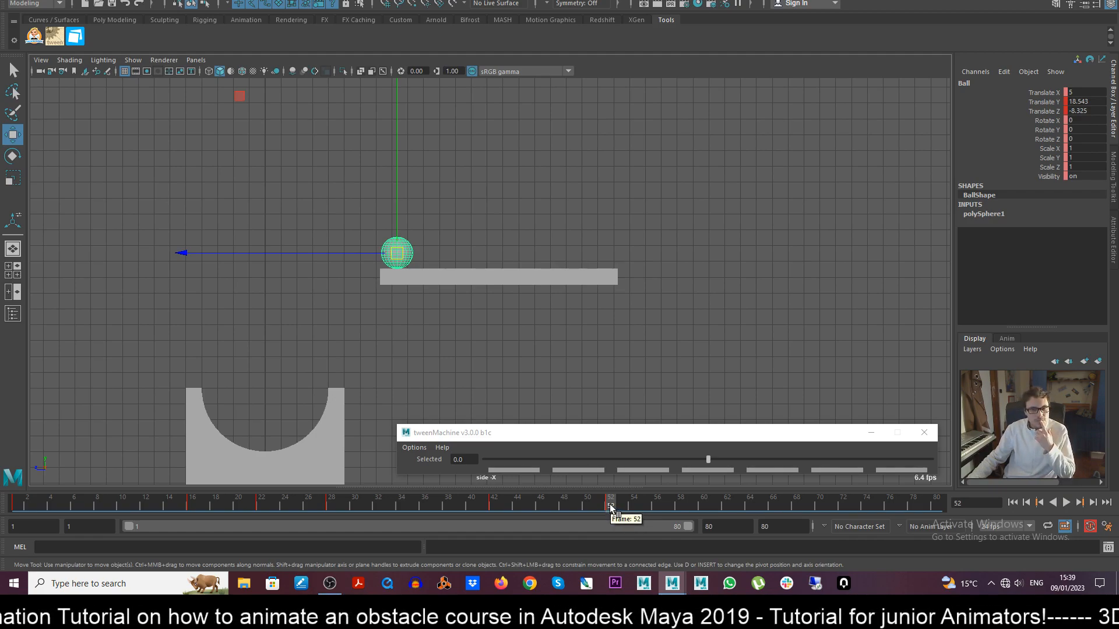
key("alt+v")
left_click(609, 510)
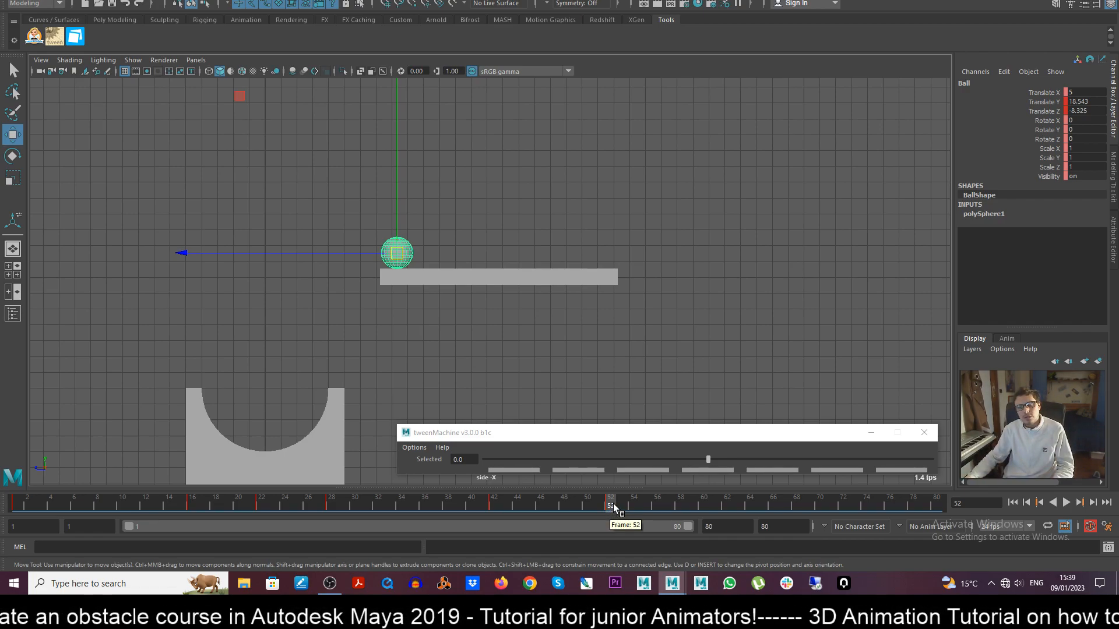
key("alt+v")
mouse_move(611, 509)
left_mouse_down()
mouse_move(624, 507)
mouse_move(599, 507)
mouse_move(612, 511)
left_mouse_up()
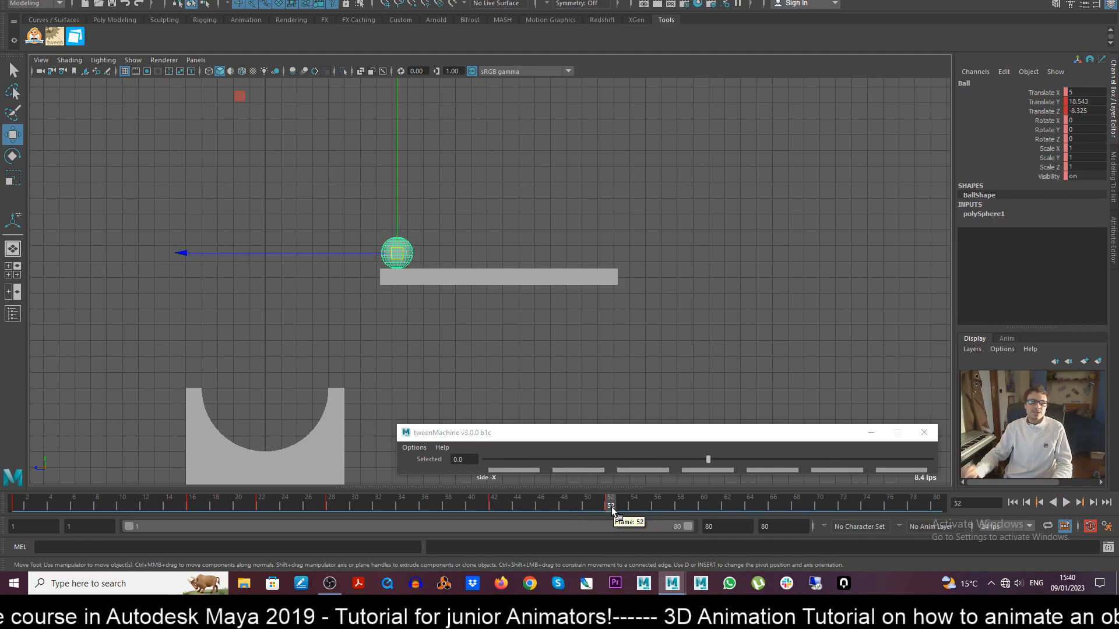
mouse_move(612, 510)
left_mouse_down()
mouse_move(632, 511)
mouse_move(597, 504)
mouse_move(609, 511)
left_mouse_up()
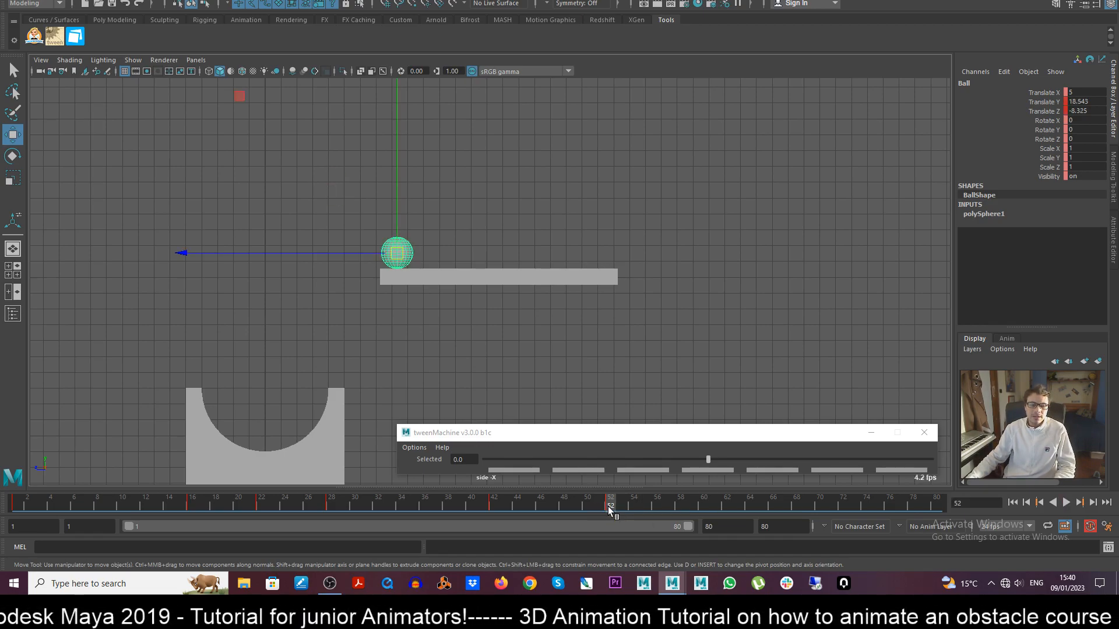